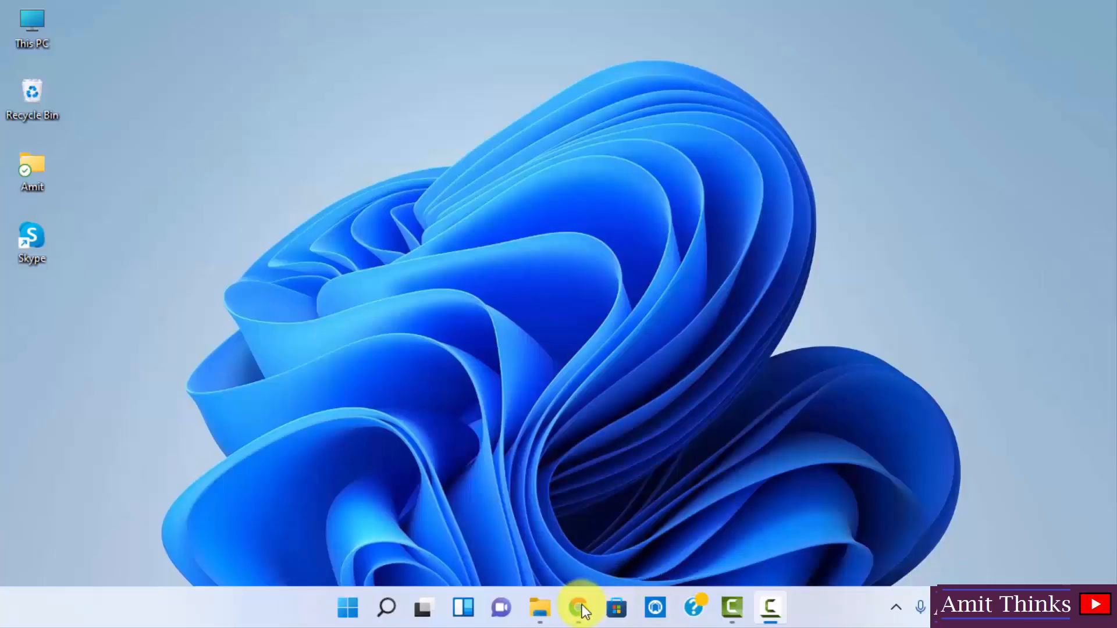
- In Chrome, search Google for "oracle java" and go through Oracle's Java Software result to its Java Downloads page
click(577, 606)
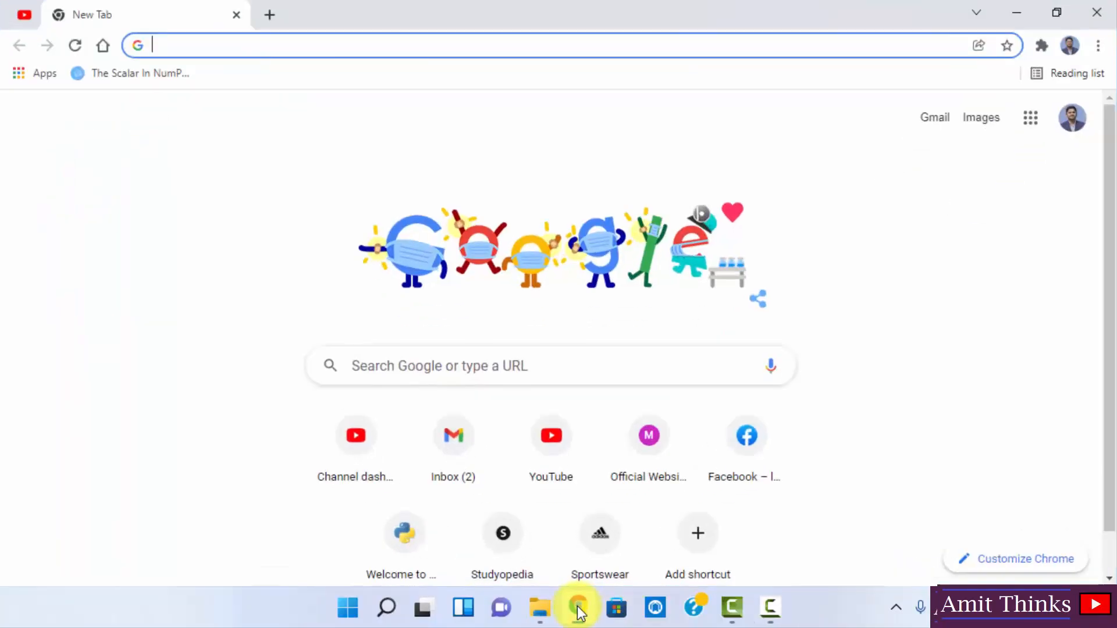
click(443, 374)
text(oracle java)
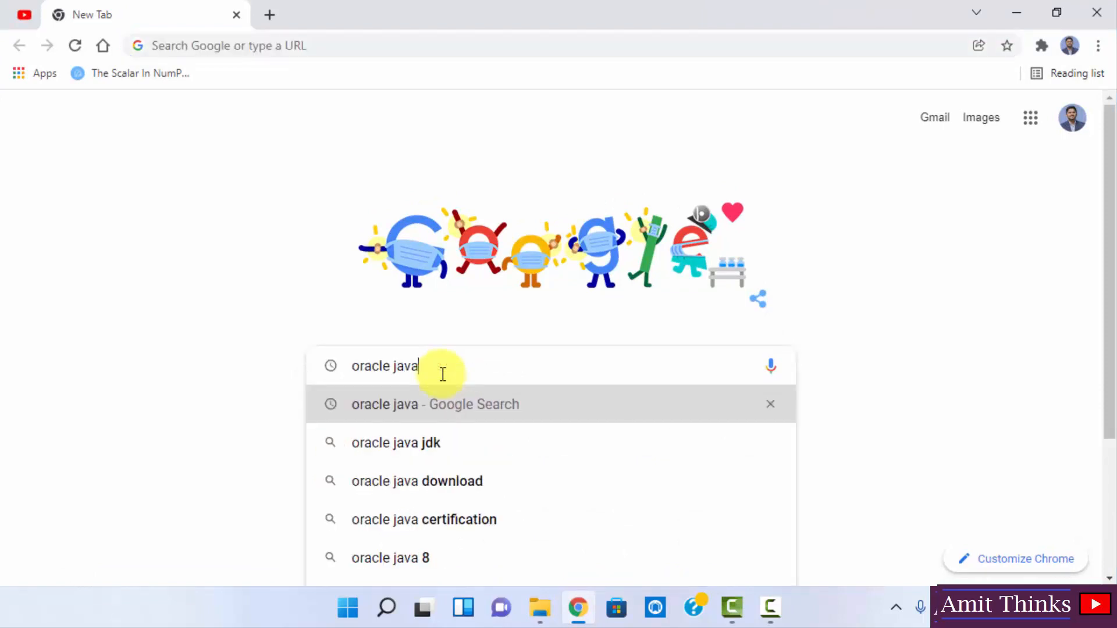
key(Return)
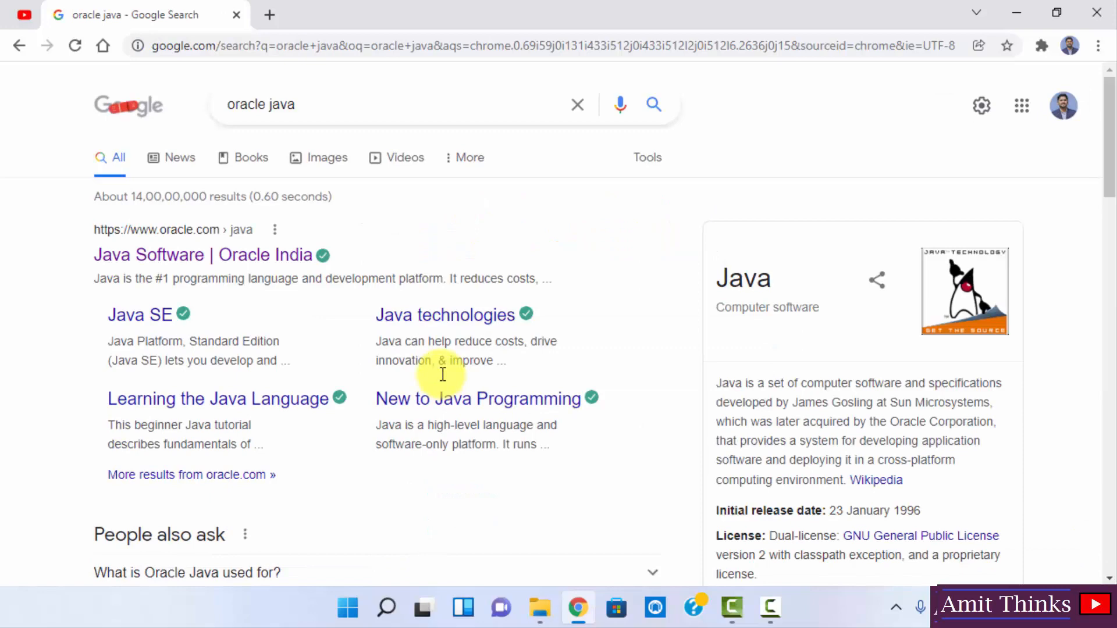
click(277, 256)
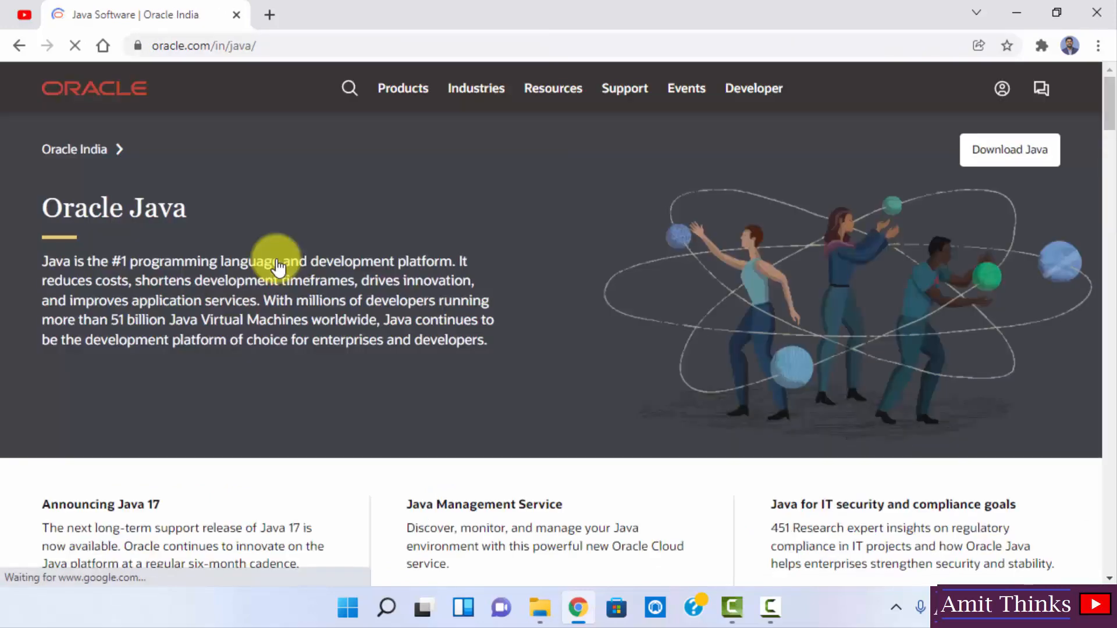
click(1012, 169)
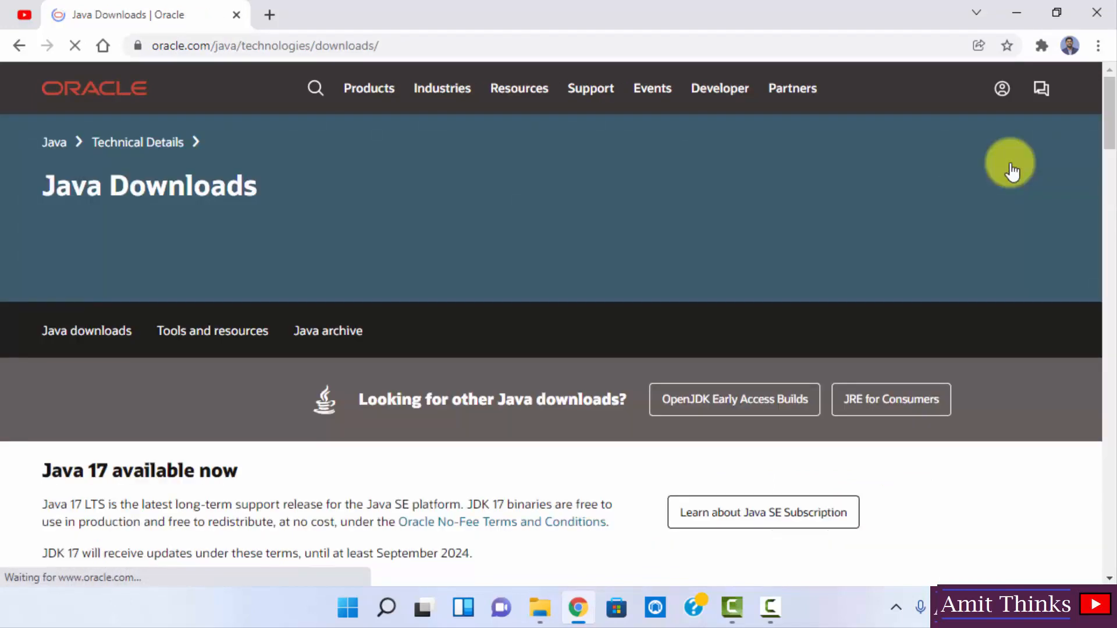
- Download the JDK 17 x64 Installer for Windows, jdk-17_windows-x64_bin.exe
drag(1114, 124, 1115, 172)
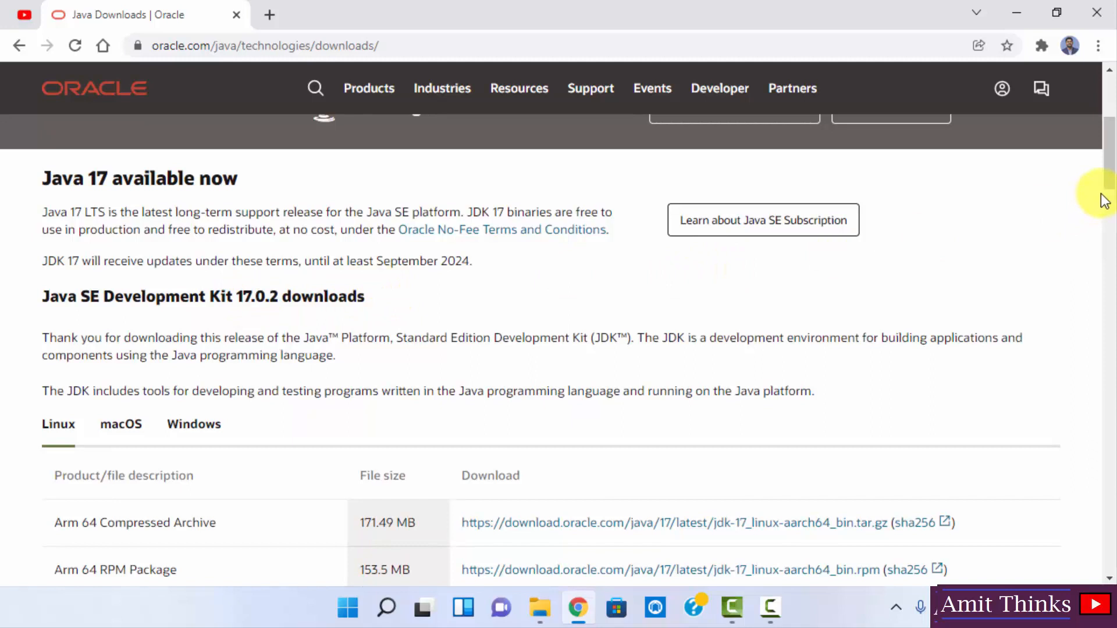
drag(1100, 220, 1101, 228)
drag(1111, 182, 1116, 216)
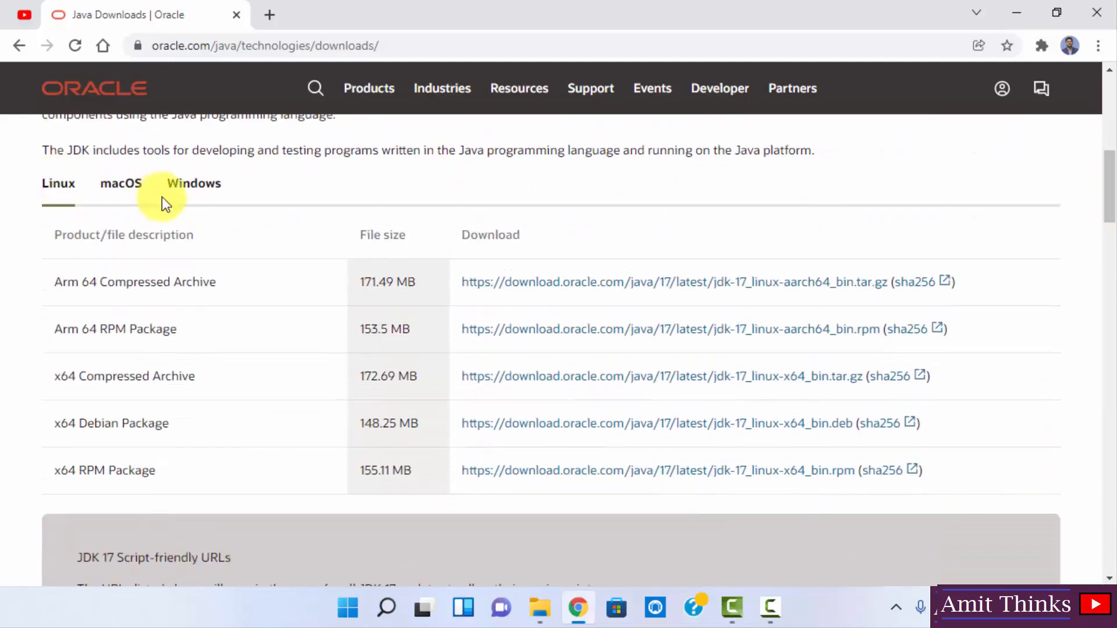
click(195, 194)
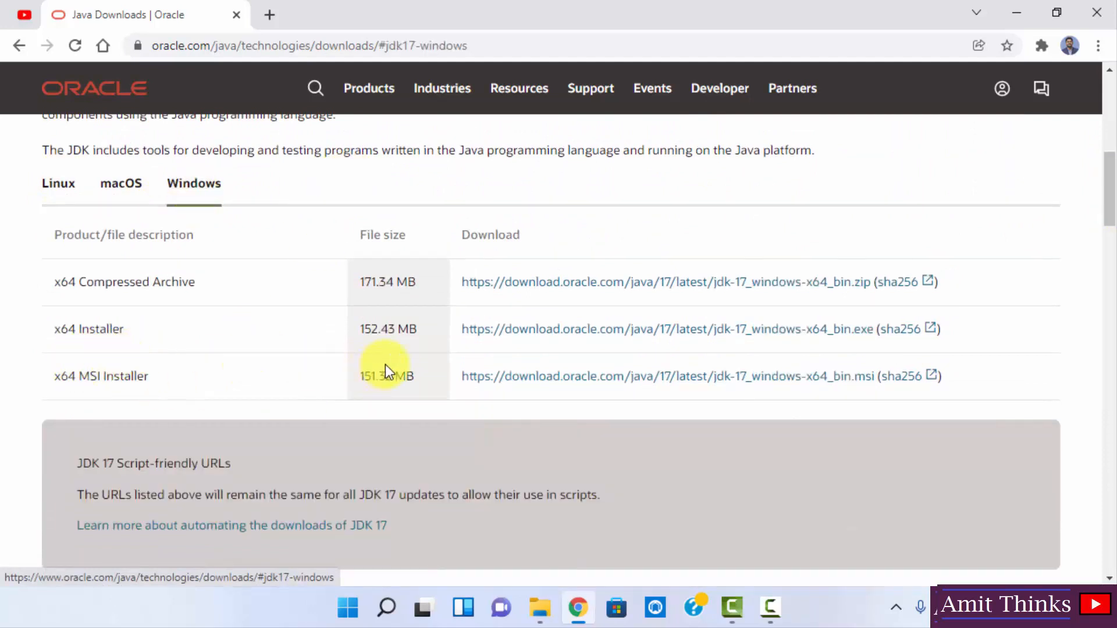
click(609, 330)
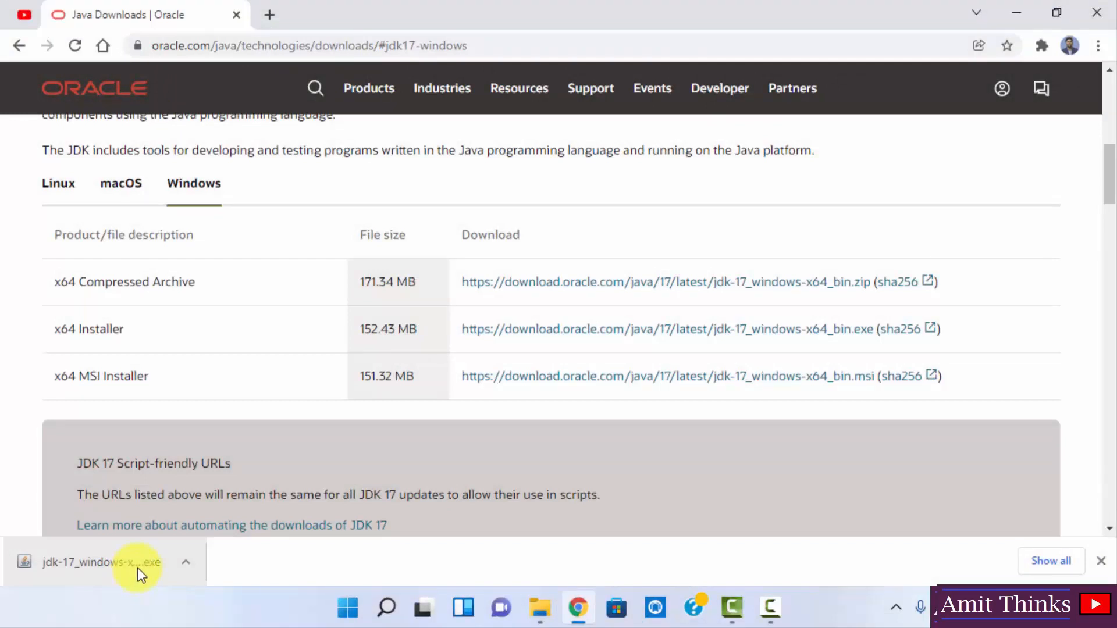
- Run the downloaded JDK installer, minimize the browser, and install JDK 17.0.2 to C:\Program Files\Java\jdk-17.0.2\
click(137, 568)
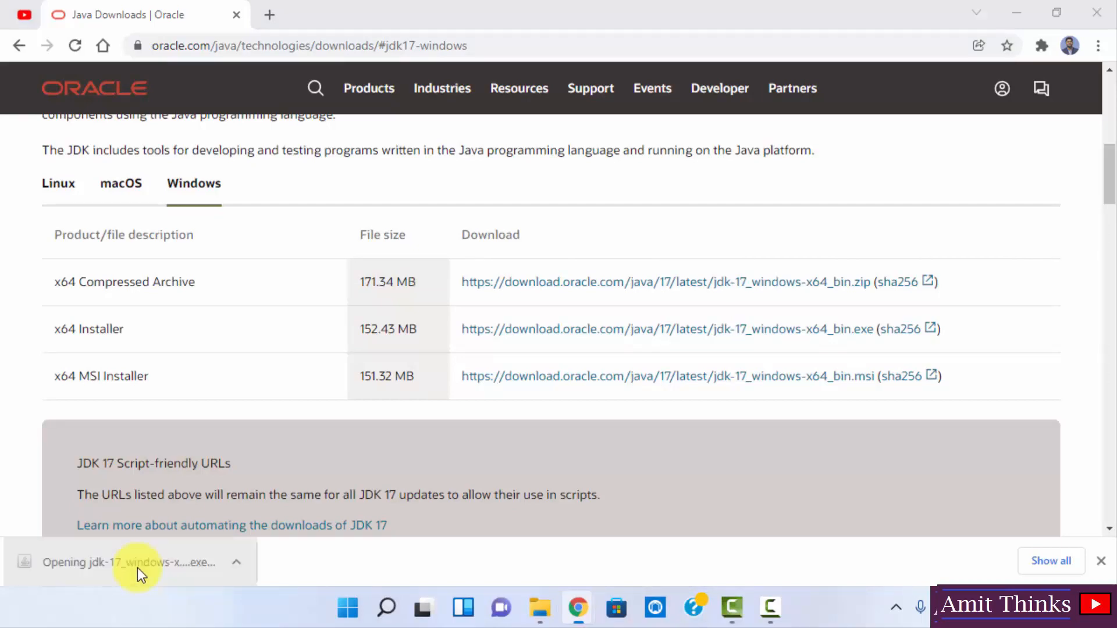
click(1024, 11)
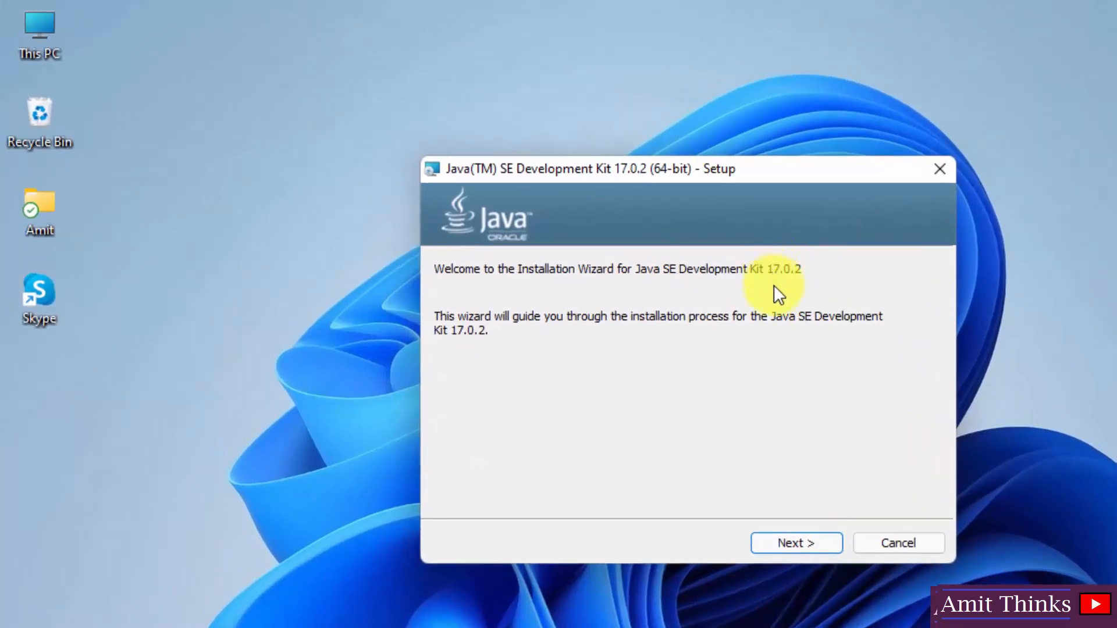
click(804, 541)
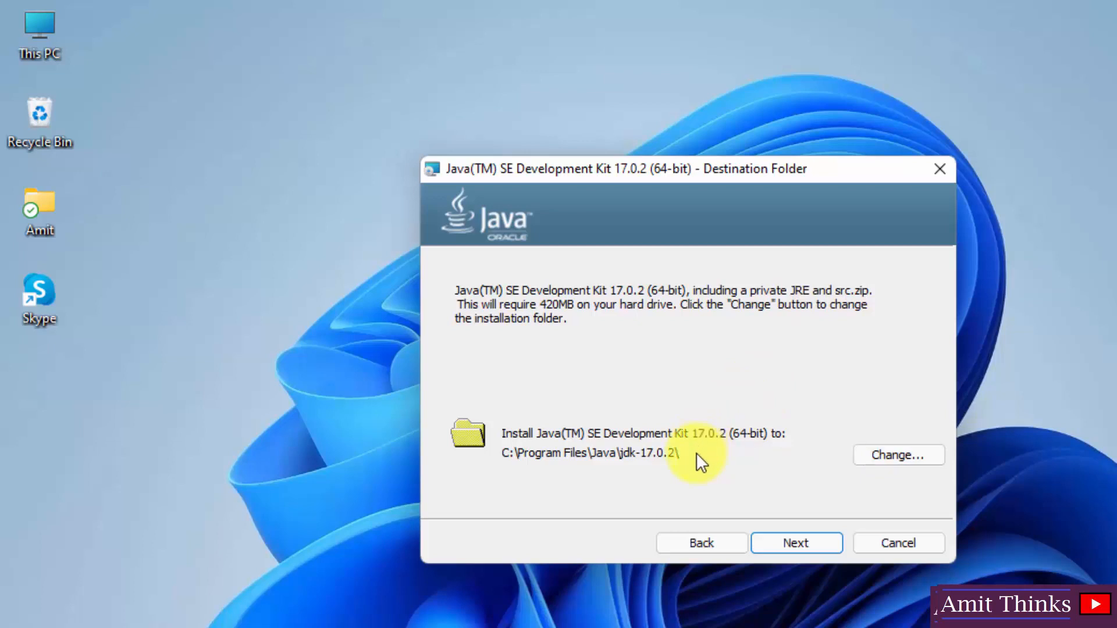
click(808, 541)
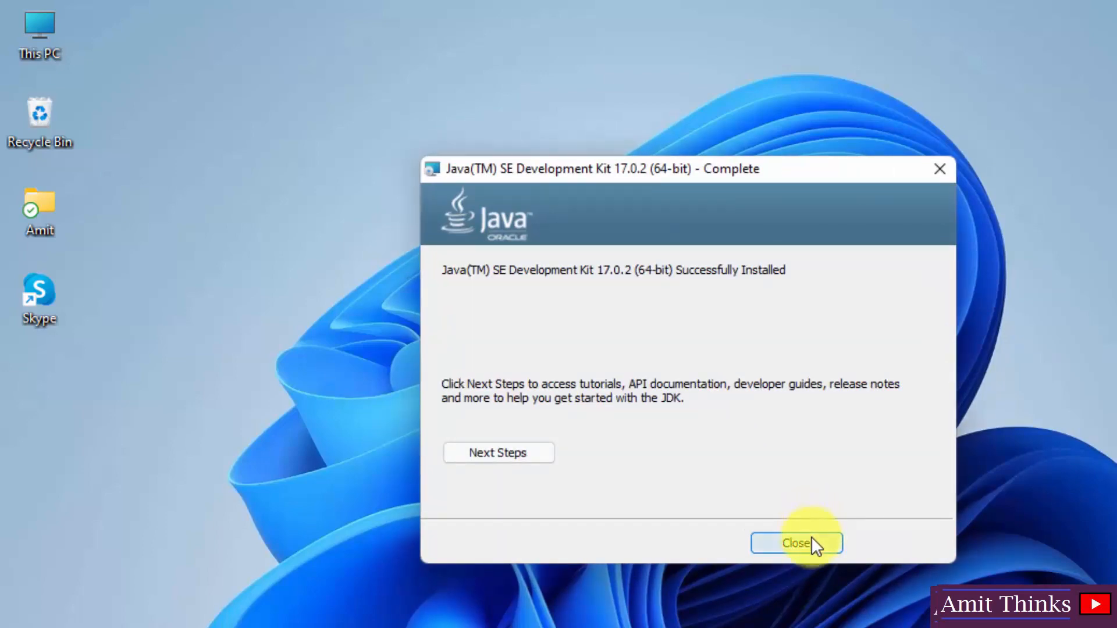
click(813, 539)
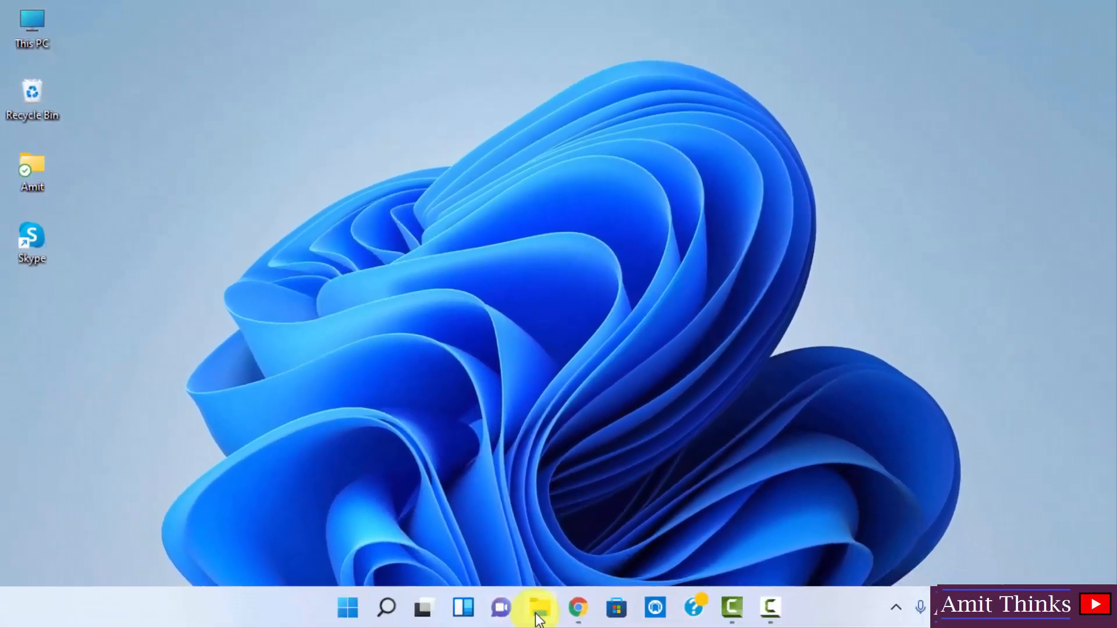
- Open the folder C:\Program Files\Java\jdk-17.0.2\bin in File Explorer
click(539, 618)
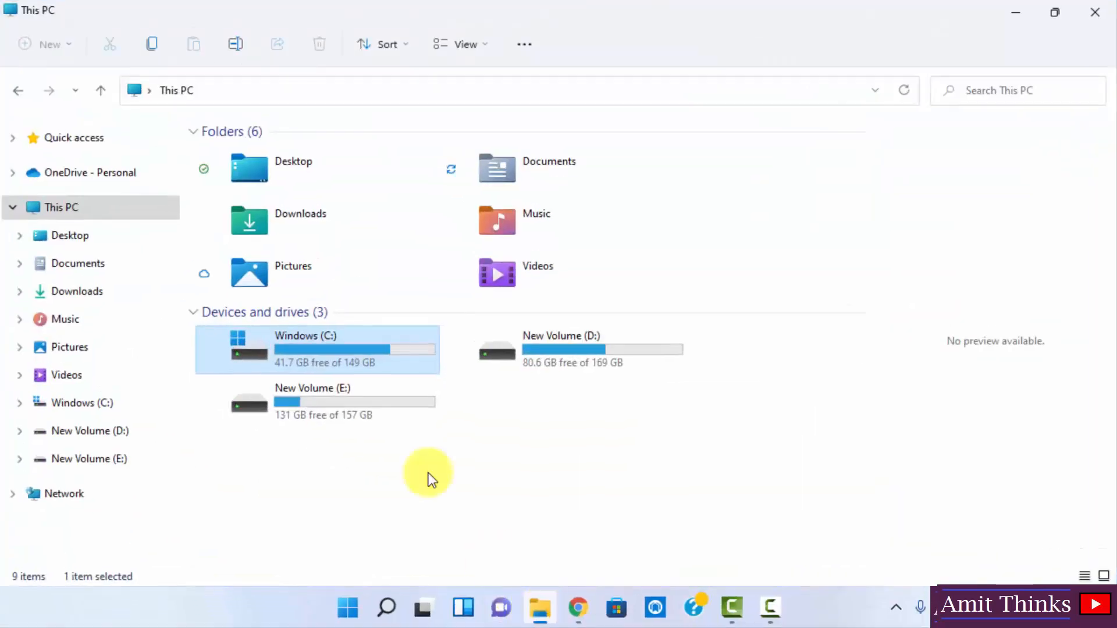
double_click(391, 359)
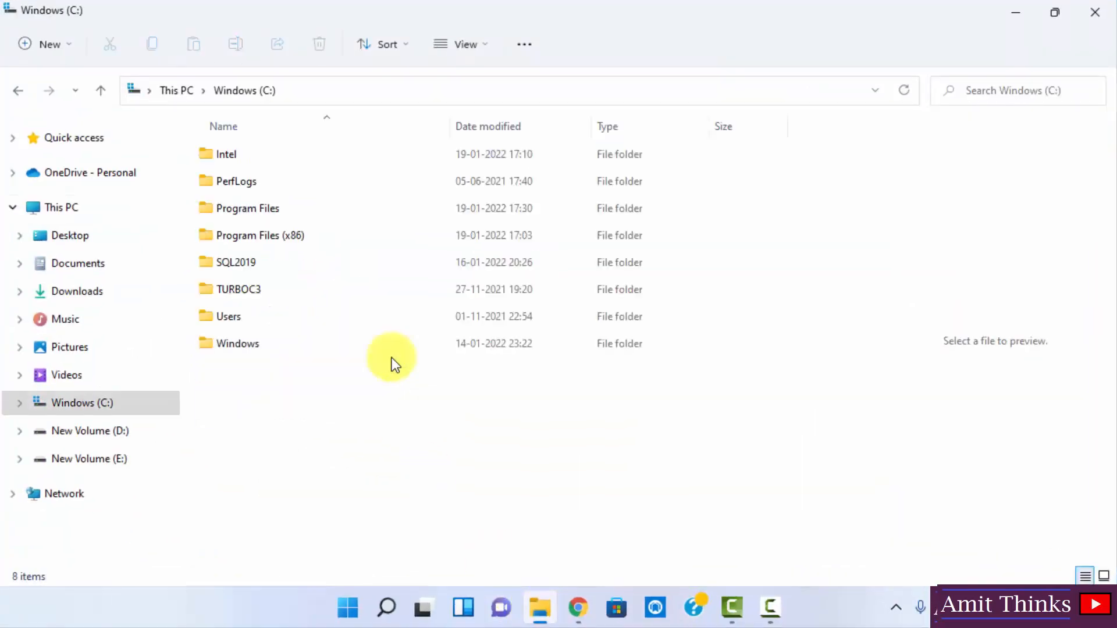
double_click(290, 215)
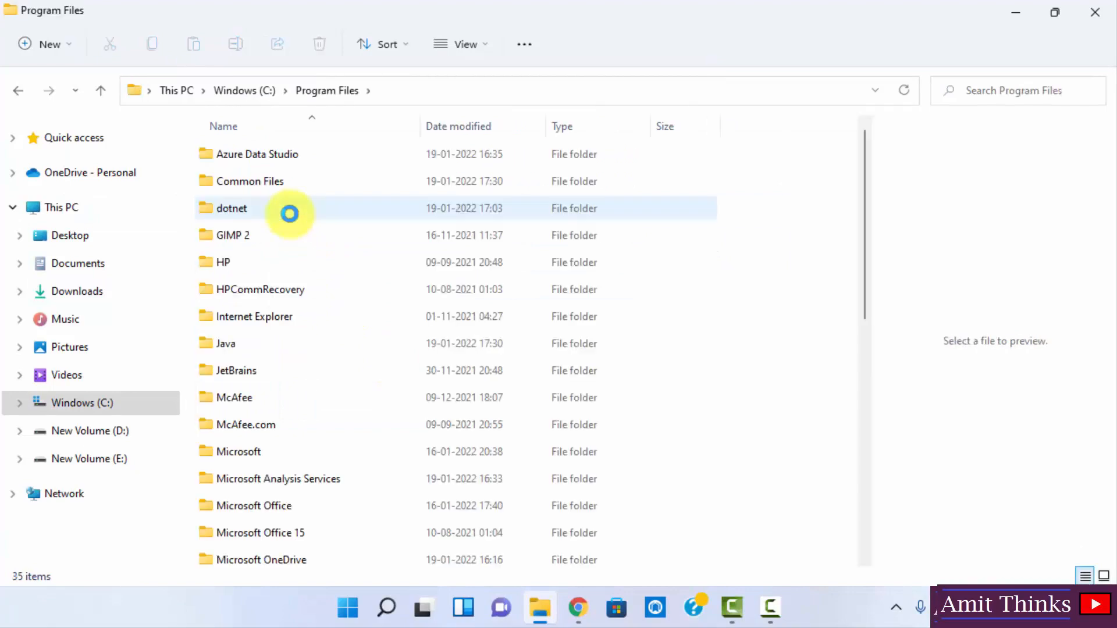
double_click(253, 343)
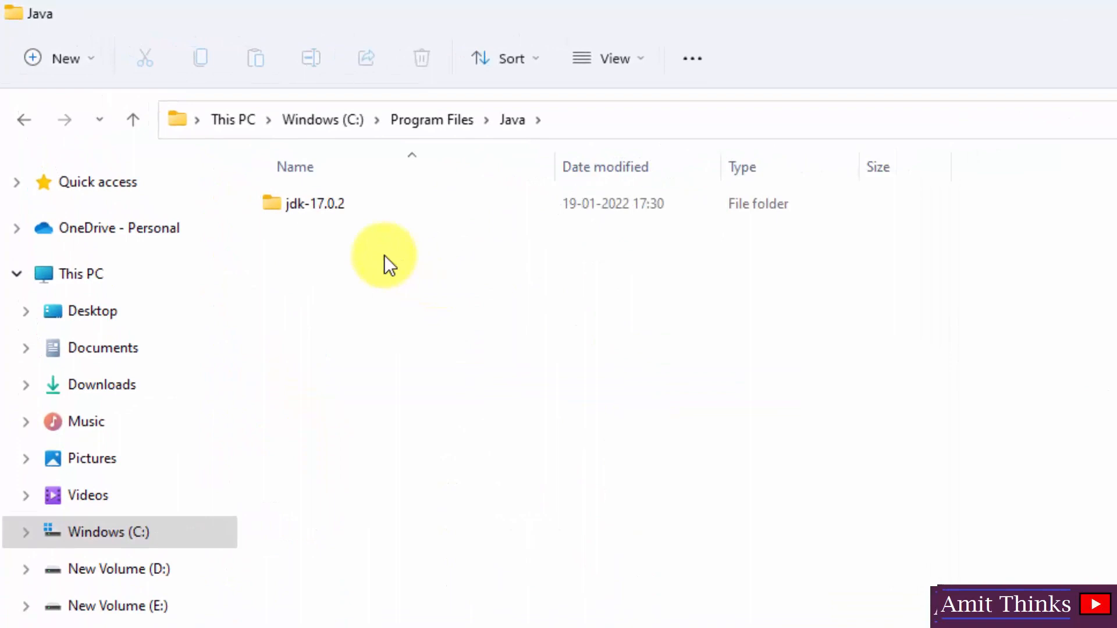
double_click(361, 211)
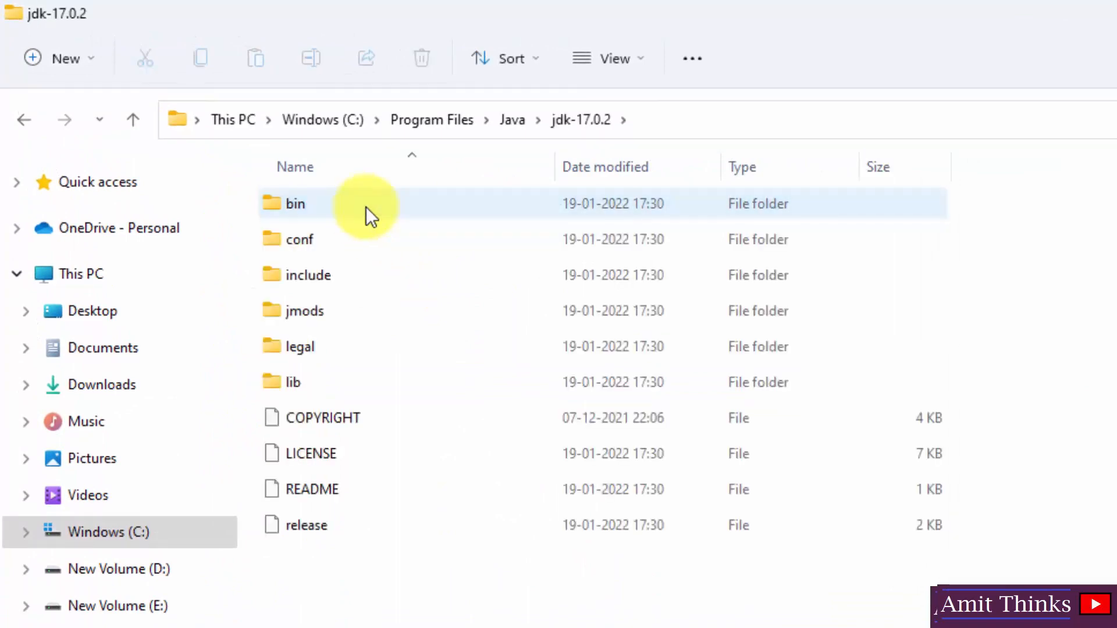
click(366, 207)
double_click(366, 207)
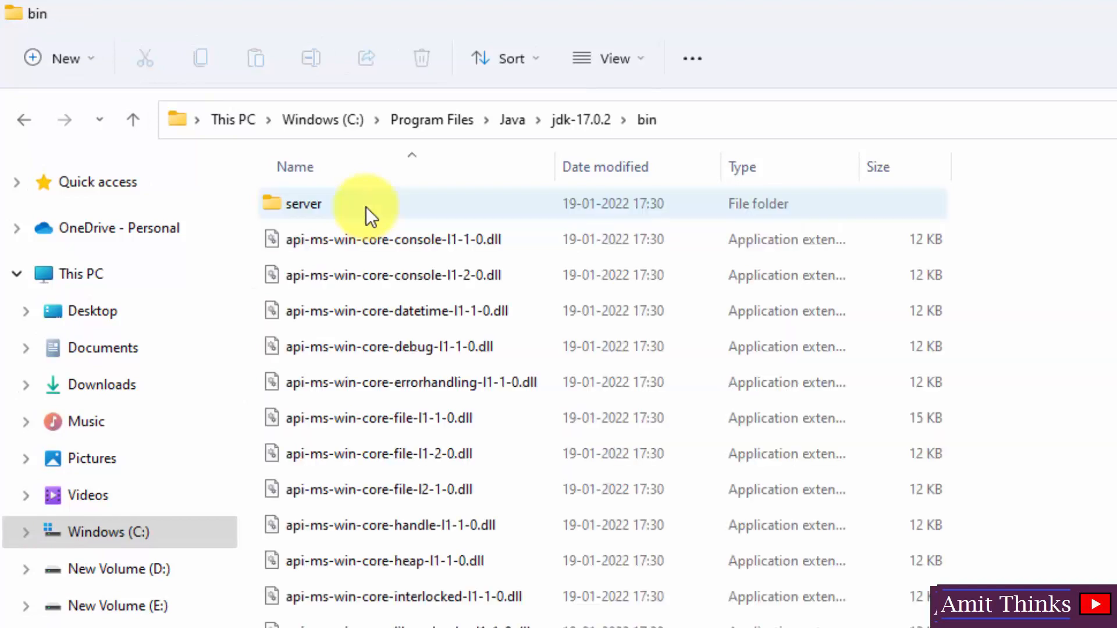
- Copy the full path of the JDK bin folder and minimize the File Explorer window
click(377, 116)
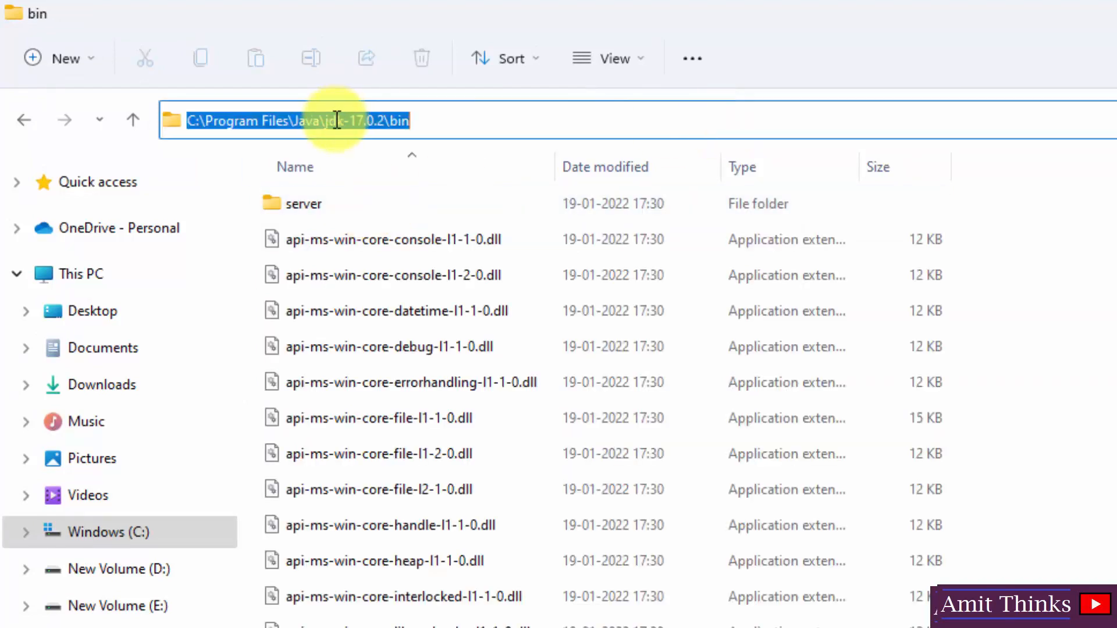
right_click(337, 121)
click(406, 195)
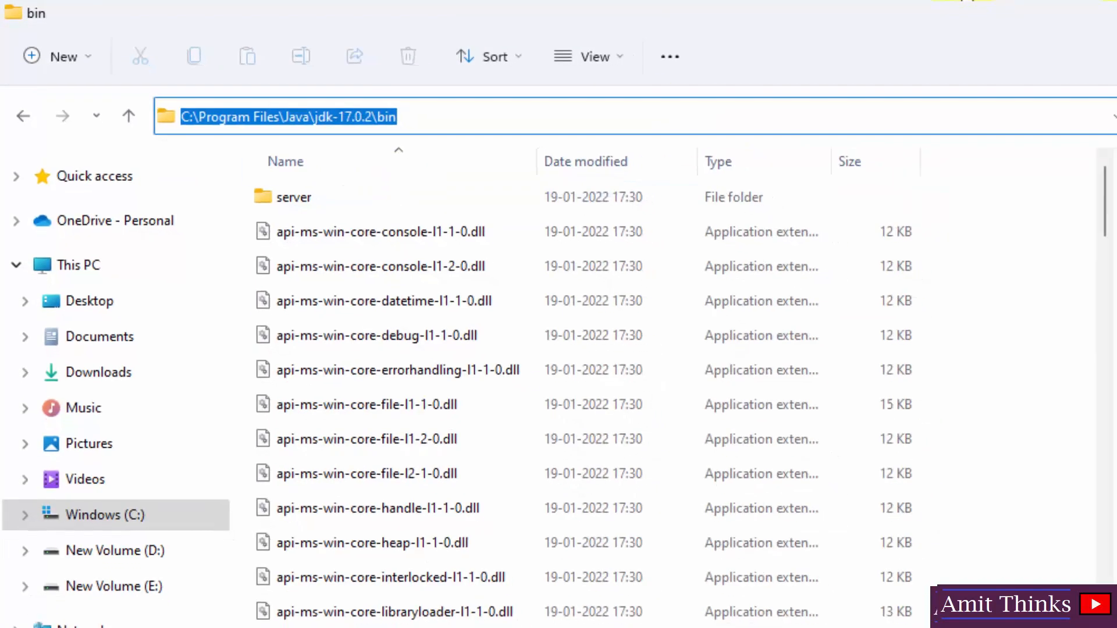
click(1017, 16)
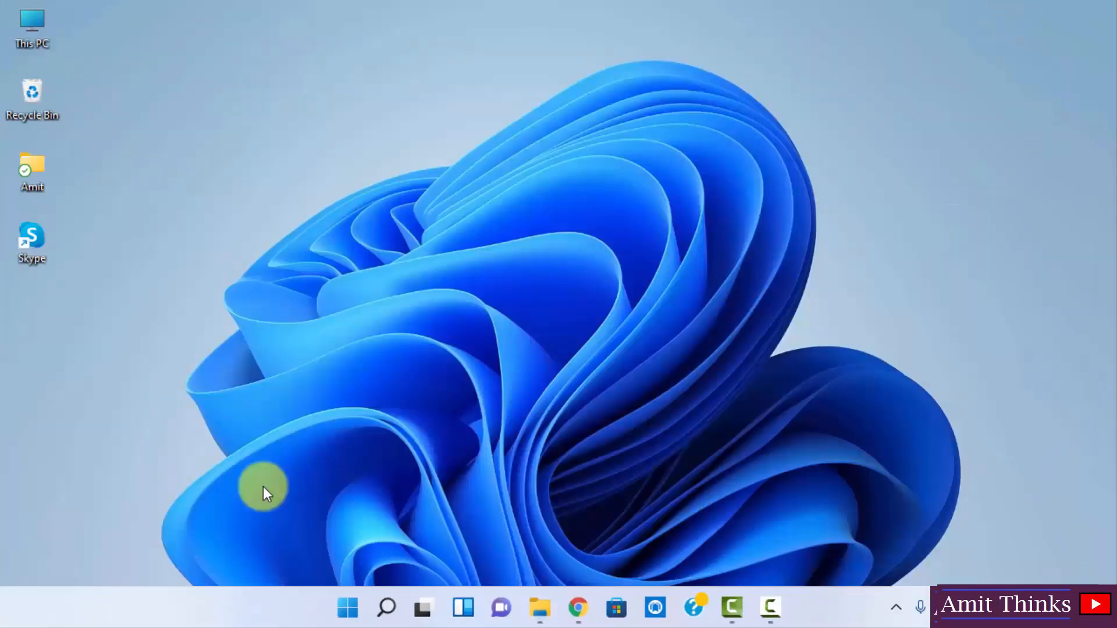
- Search Windows for "environment variables" and bring up the Environment Variables dialog from System Properties
click(384, 608)
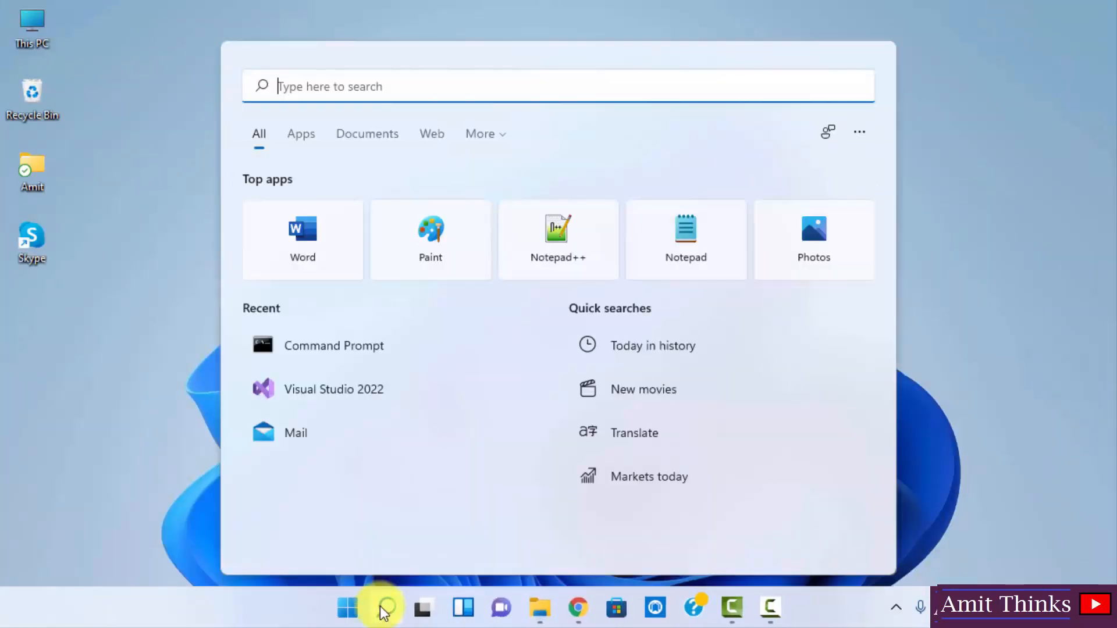
text(environm)
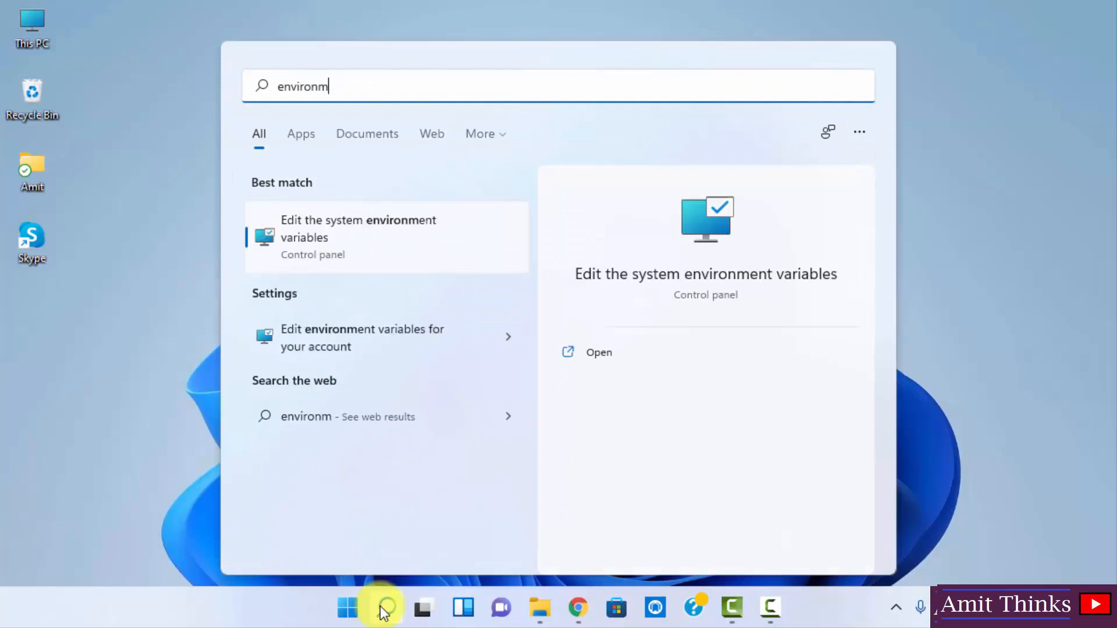
text(ent variables)
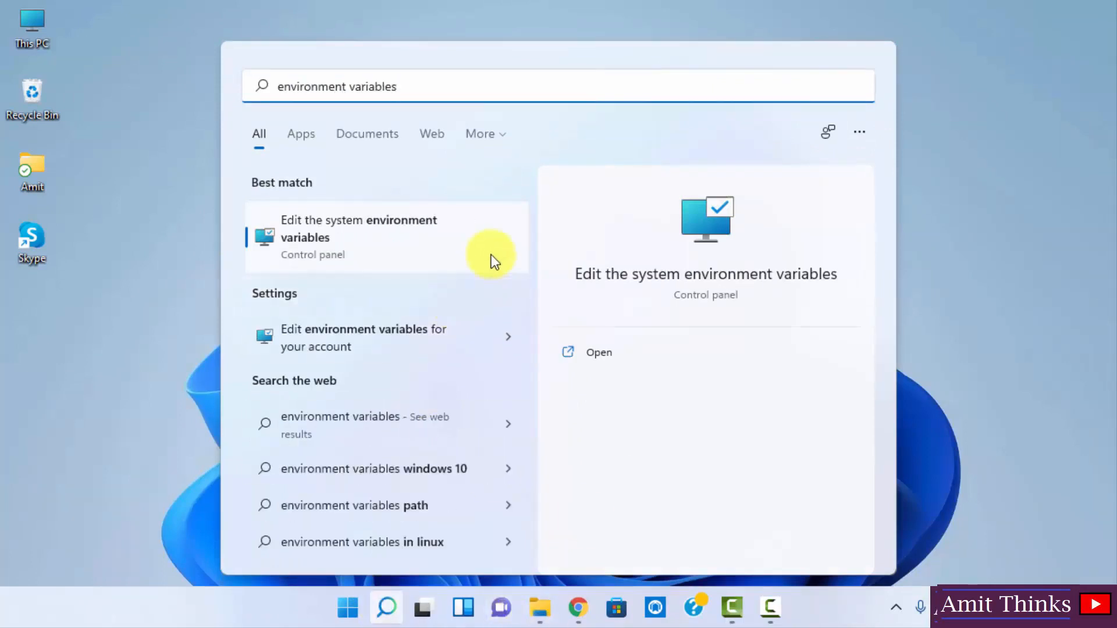
click(609, 353)
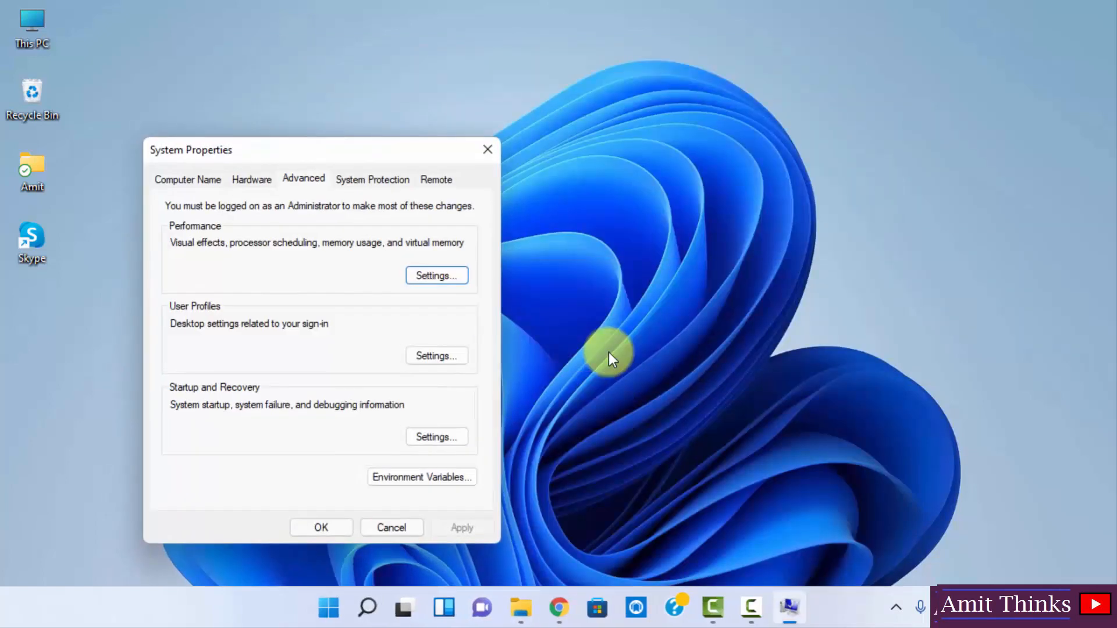
drag(408, 163, 404, 82)
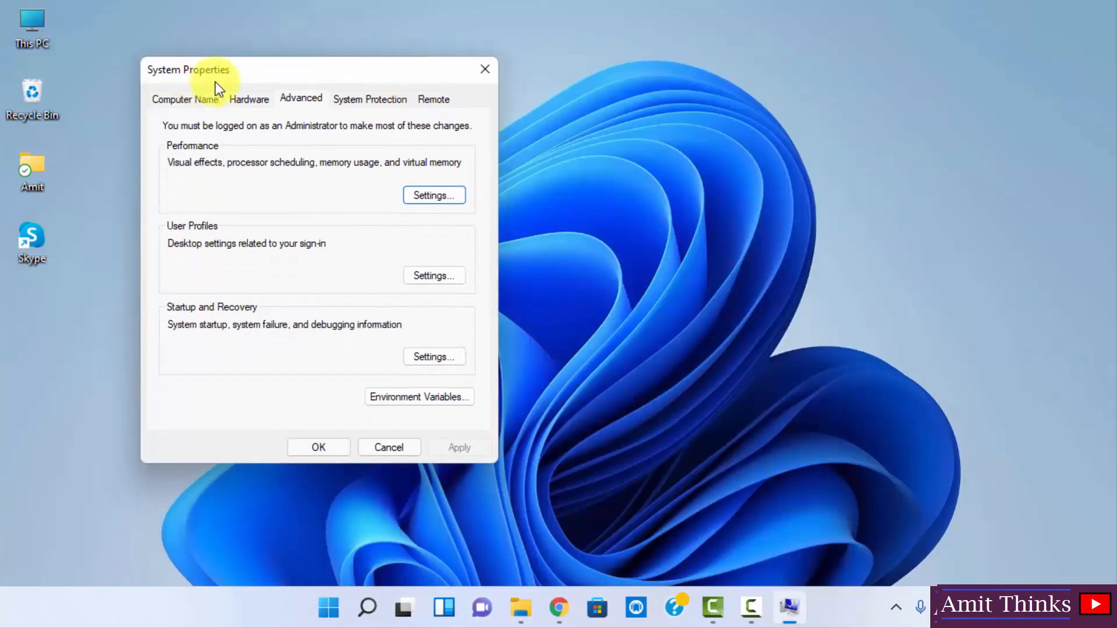
click(452, 403)
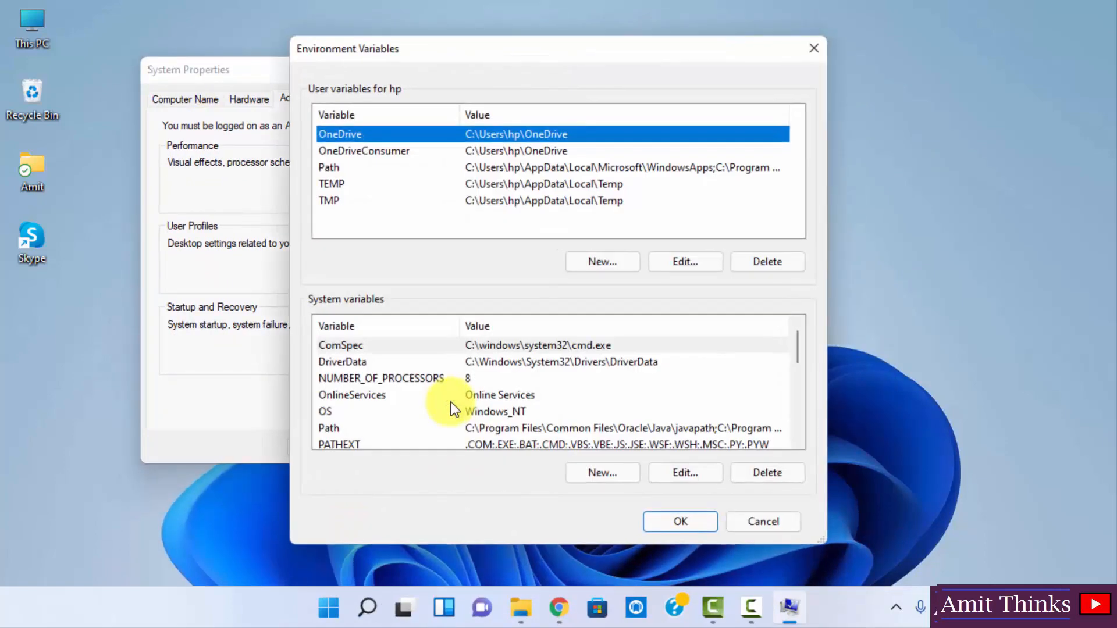
- Add C:\Program Files\Java\jdk-17.0.2\bin as a new entry in the system Path variable
click(797, 440)
click(797, 440)
click(613, 395)
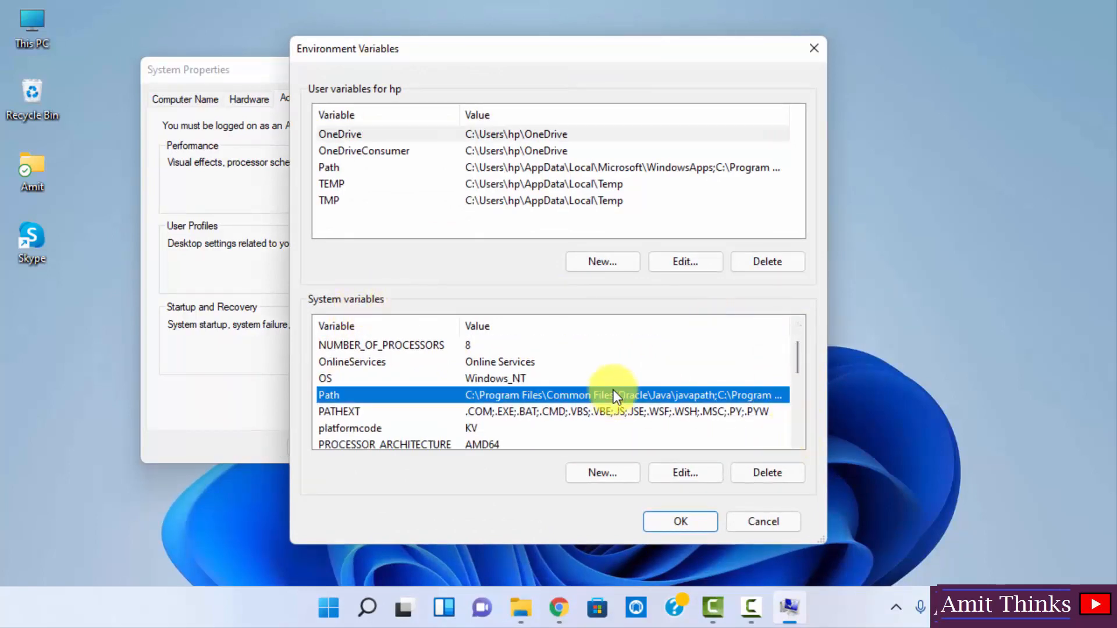
double_click(653, 396)
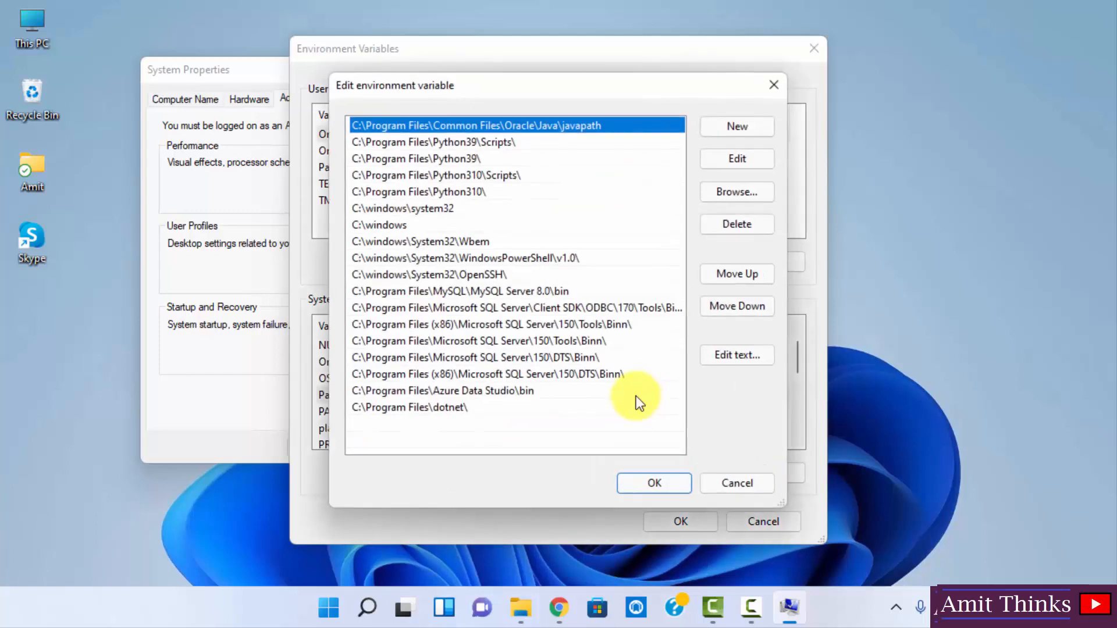
click(742, 126)
right_click(359, 421)
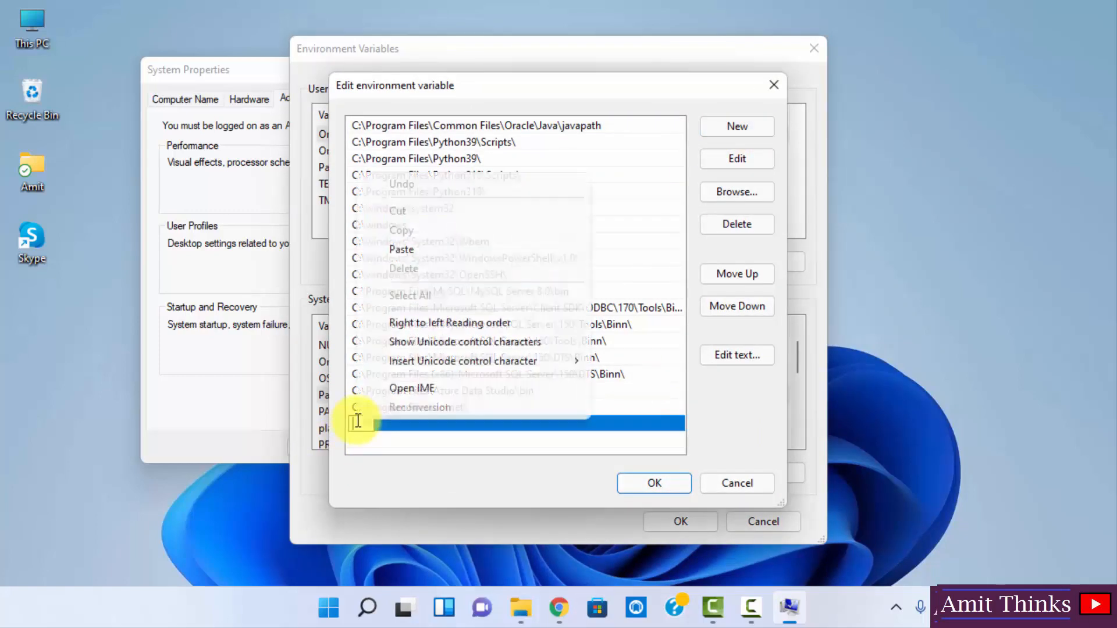
click(448, 248)
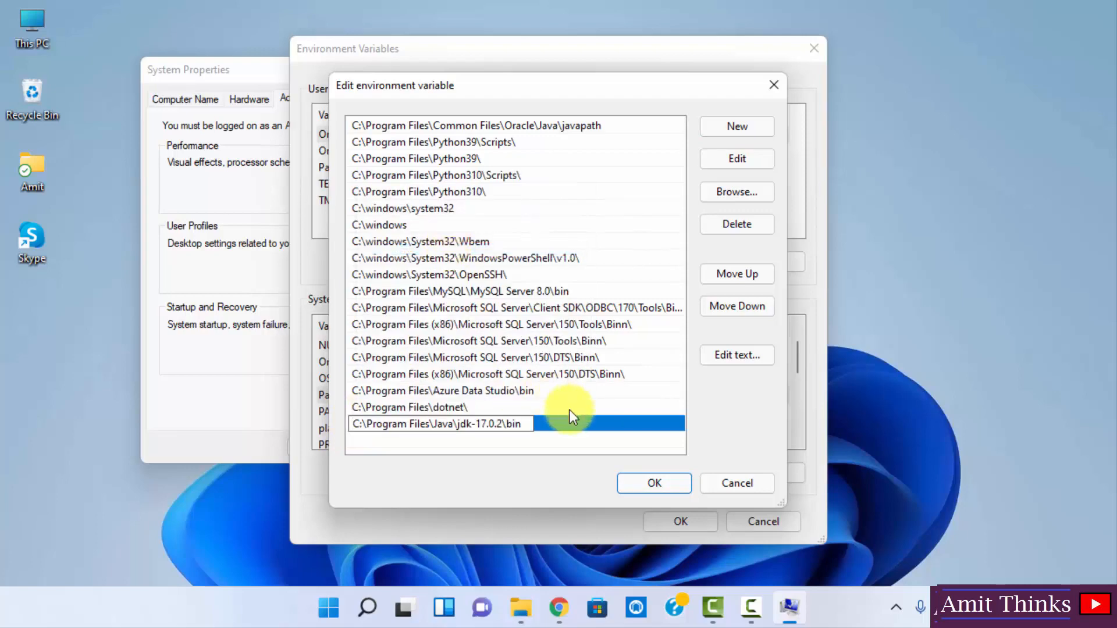
click(547, 440)
click(514, 430)
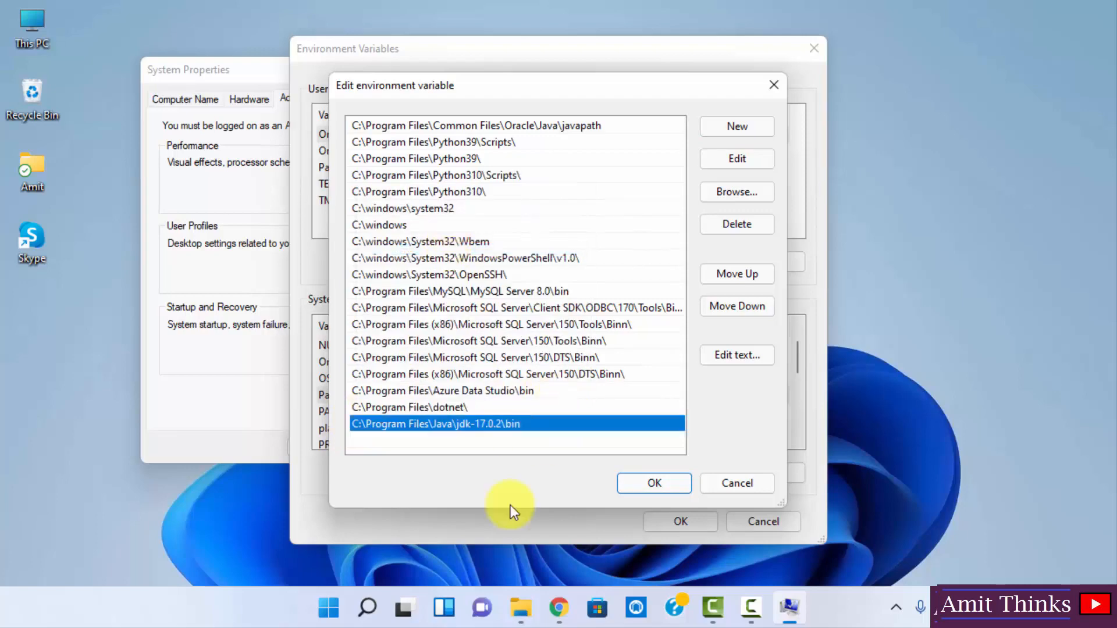
- Switch back to File Explorer and copy the JDK bin folder's full path again
click(521, 608)
click(514, 88)
key(cmd+c)
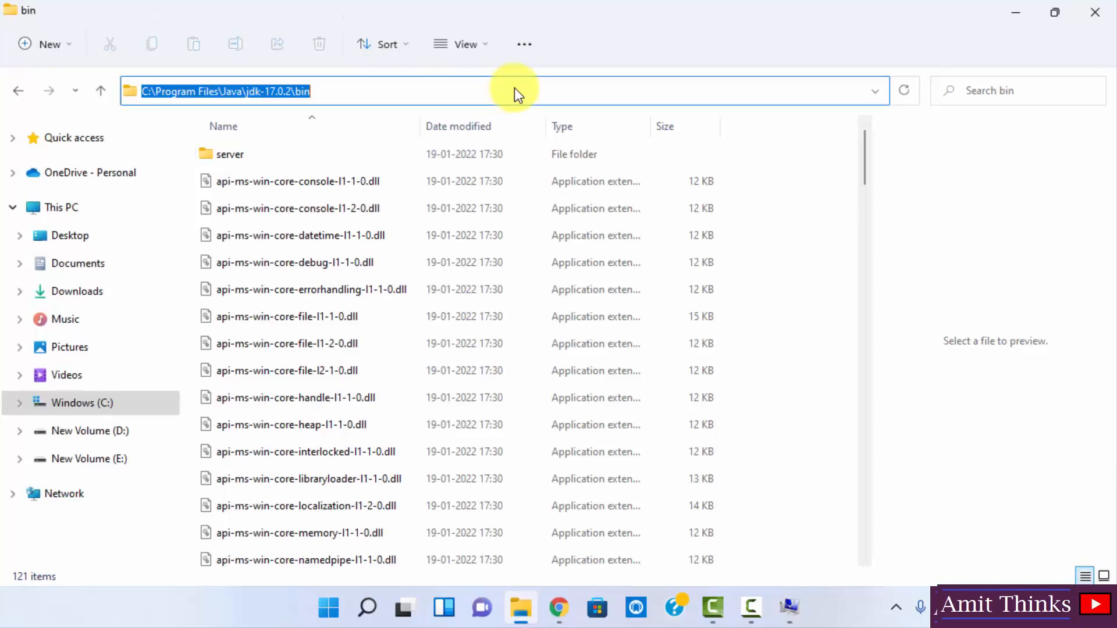
- Confirm the Path edit and save a new system variable JAVA_HOME with the value C:\Program Files\Java\jdk-17.0.2\, closing all settings dialogs
double_click(1007, 13)
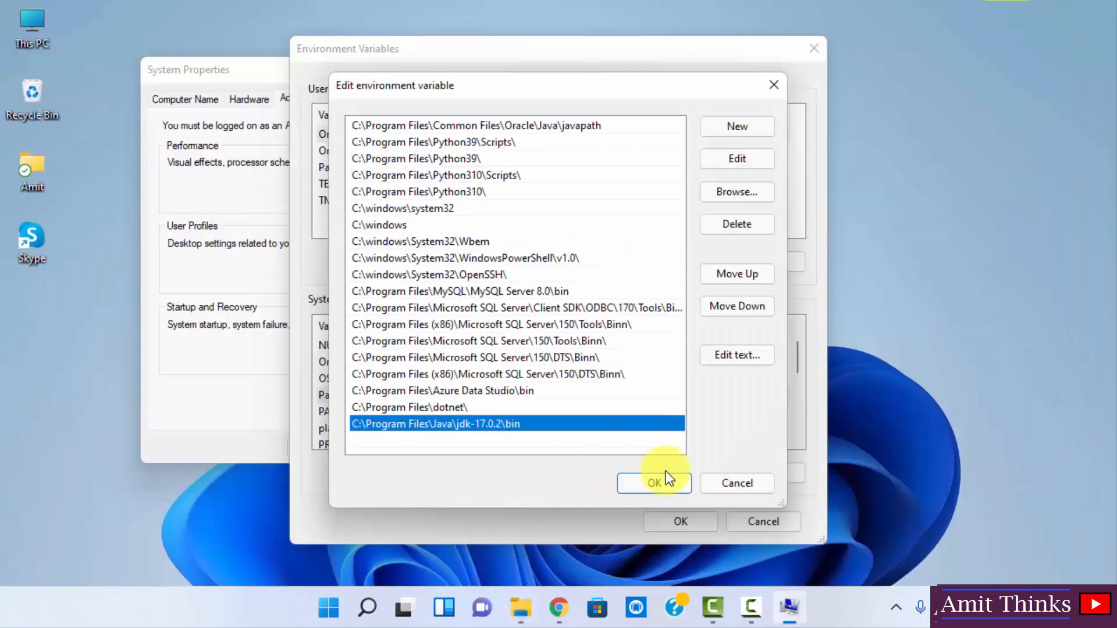
click(670, 483)
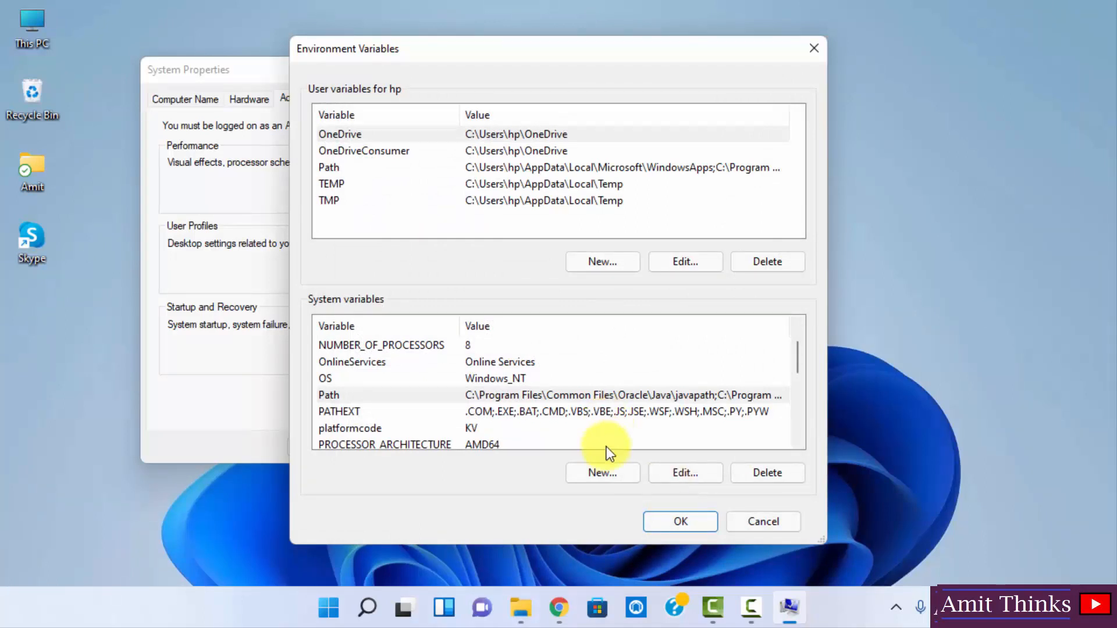
click(623, 477)
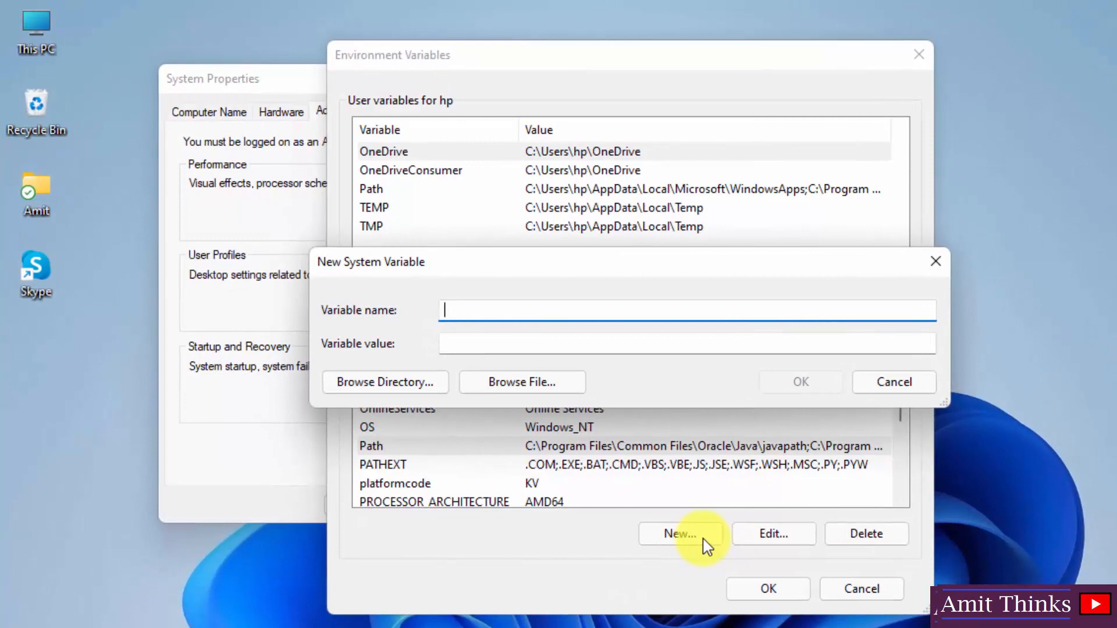
text(JAVA_HOME)
click(557, 345)
right_click(557, 346)
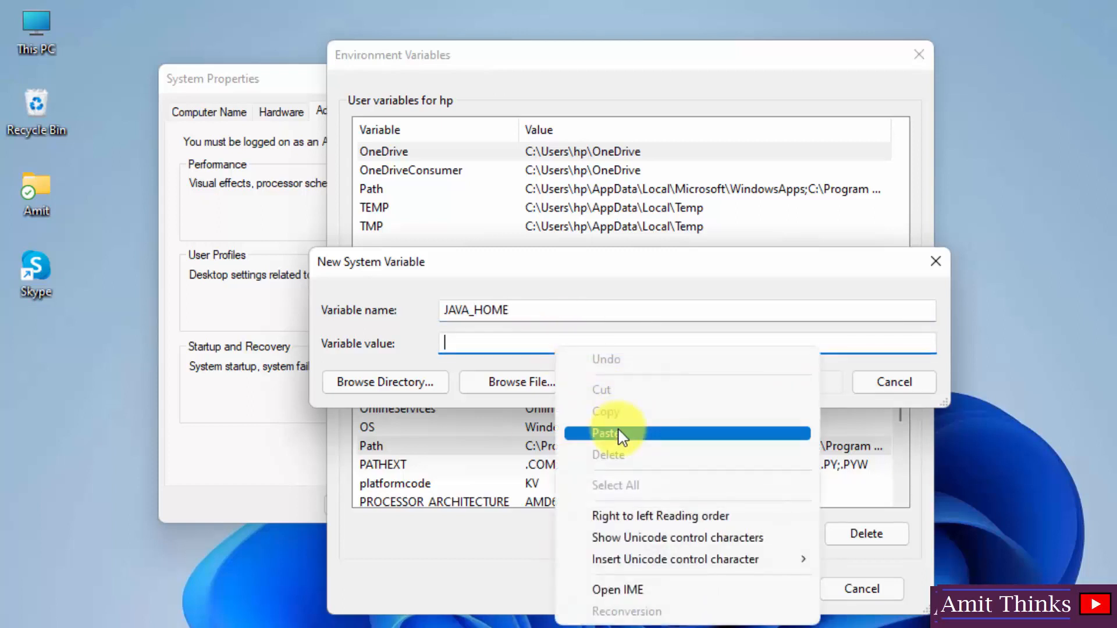
click(640, 433)
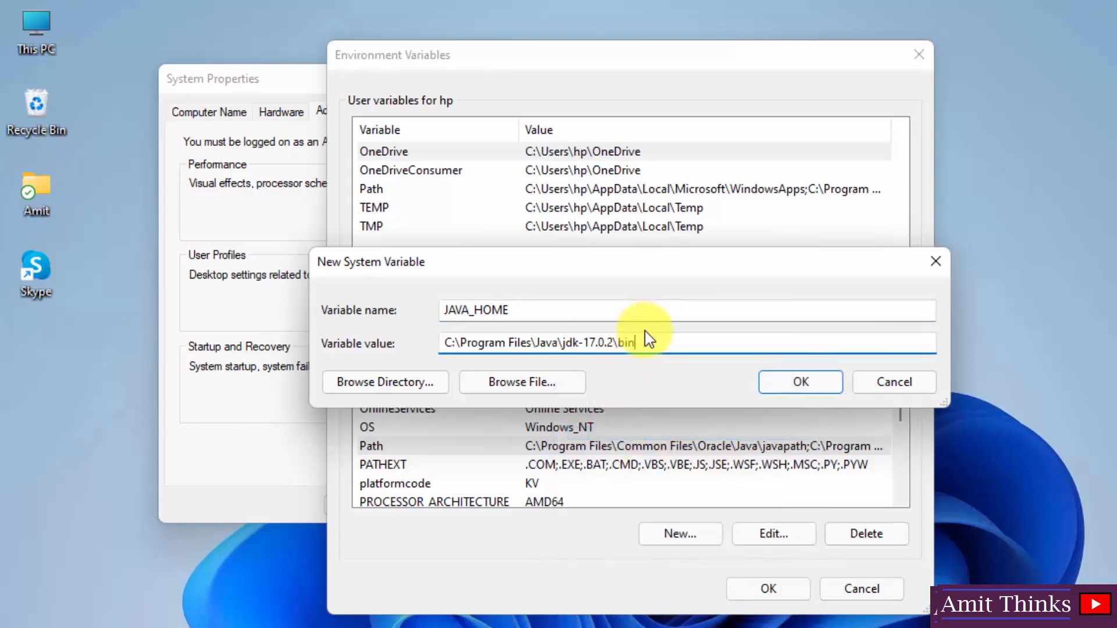
key(BackSpace)
key(BackSpace)
key(BackSpace)
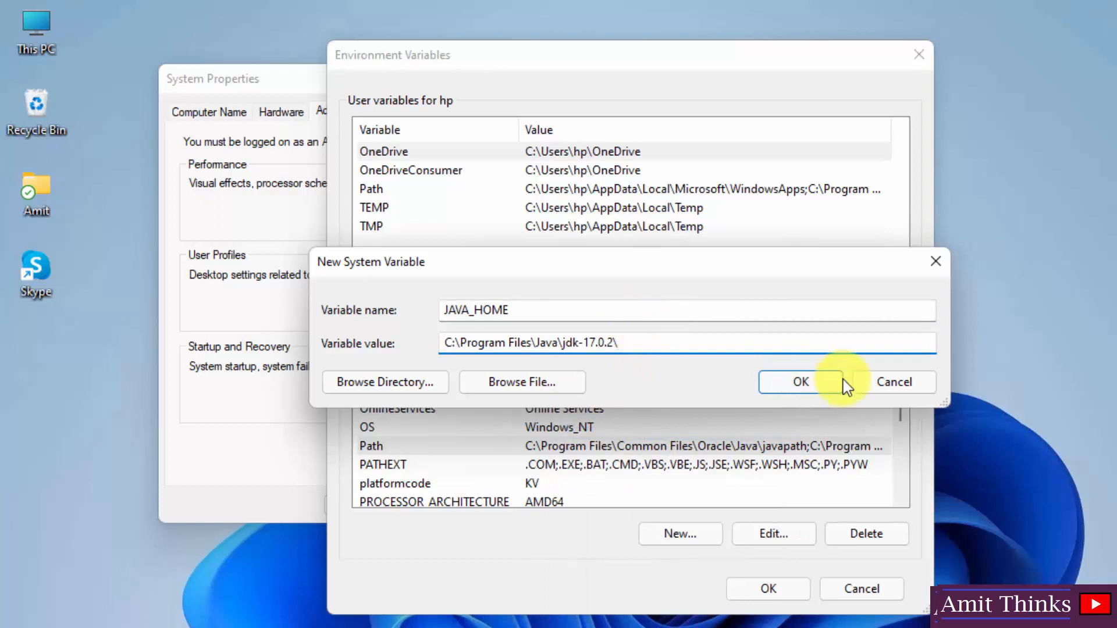
click(826, 390)
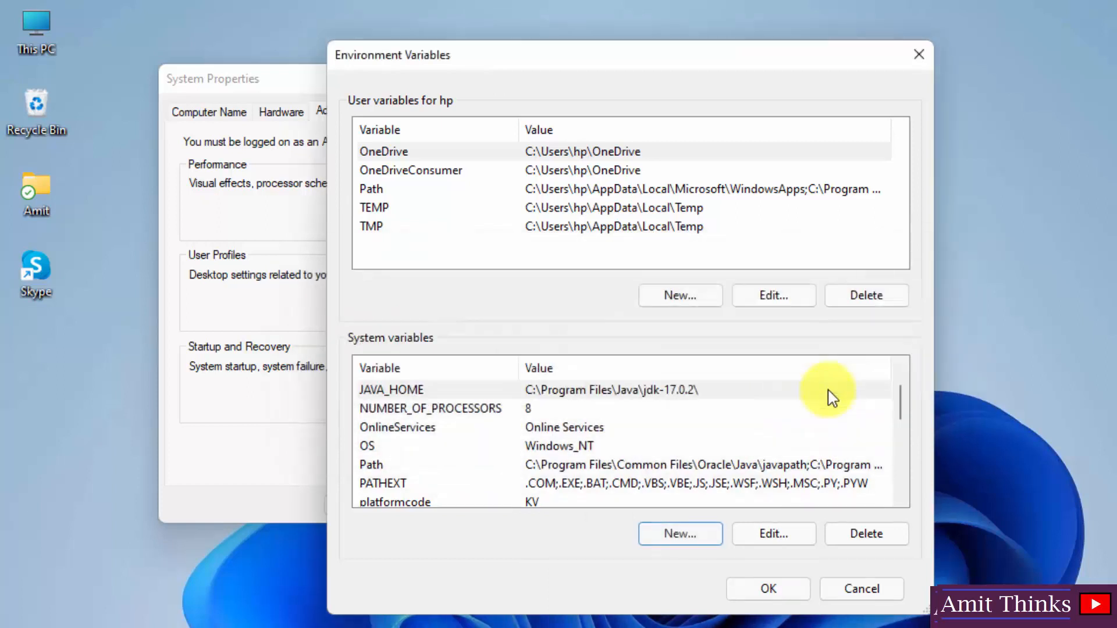
click(761, 591)
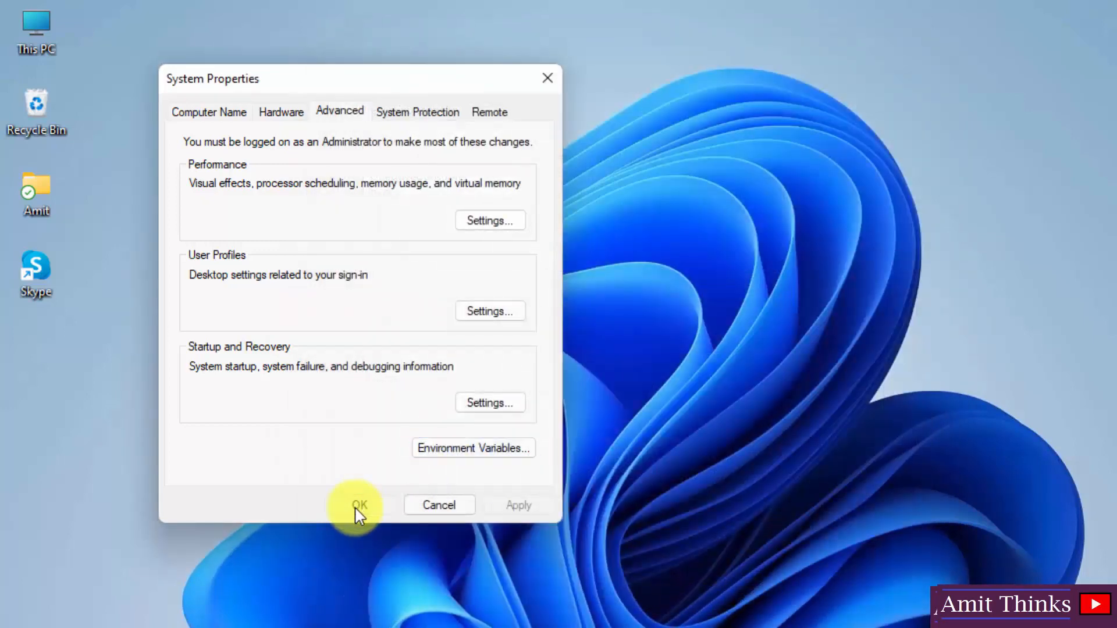
click(359, 506)
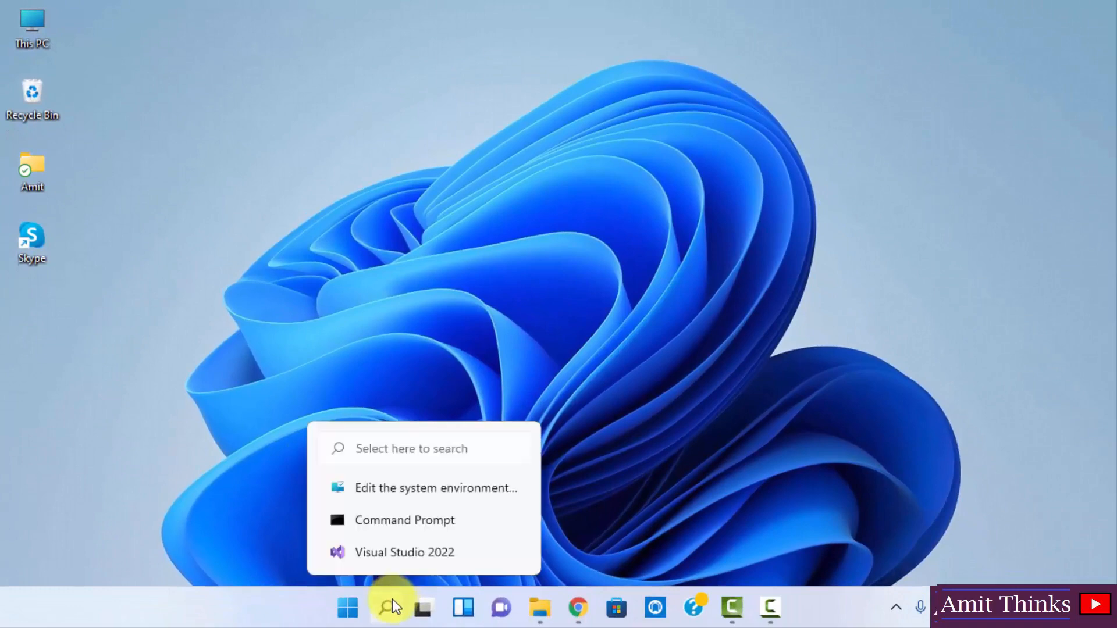
- Search Windows for CMD, launch Command Prompt, and check the installed Java version with java --version
click(393, 603)
text(CMD)
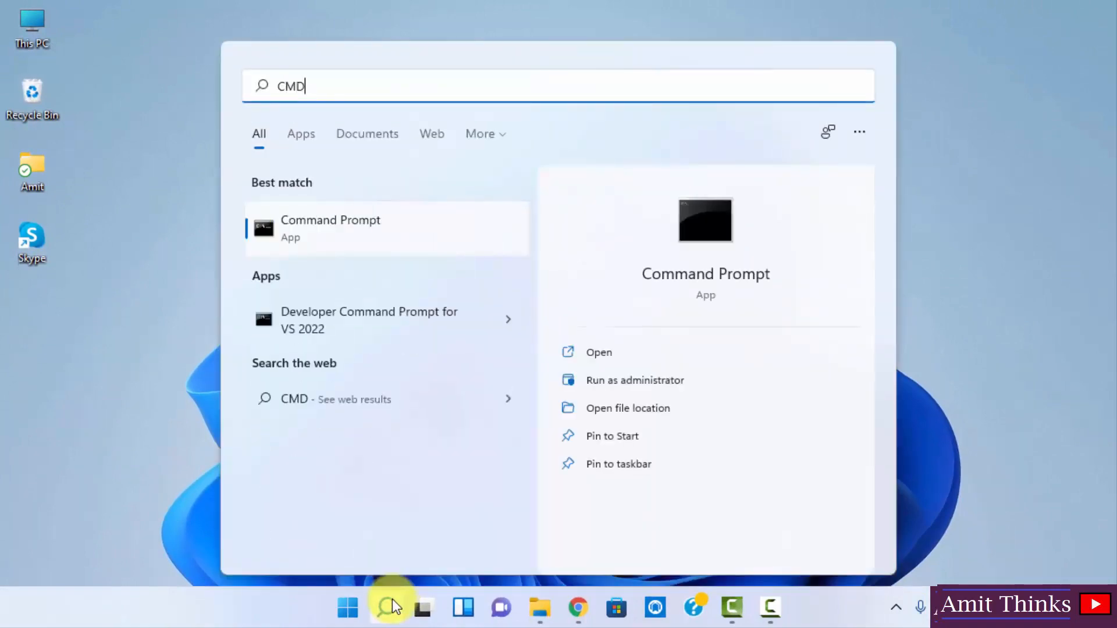
click(735, 349)
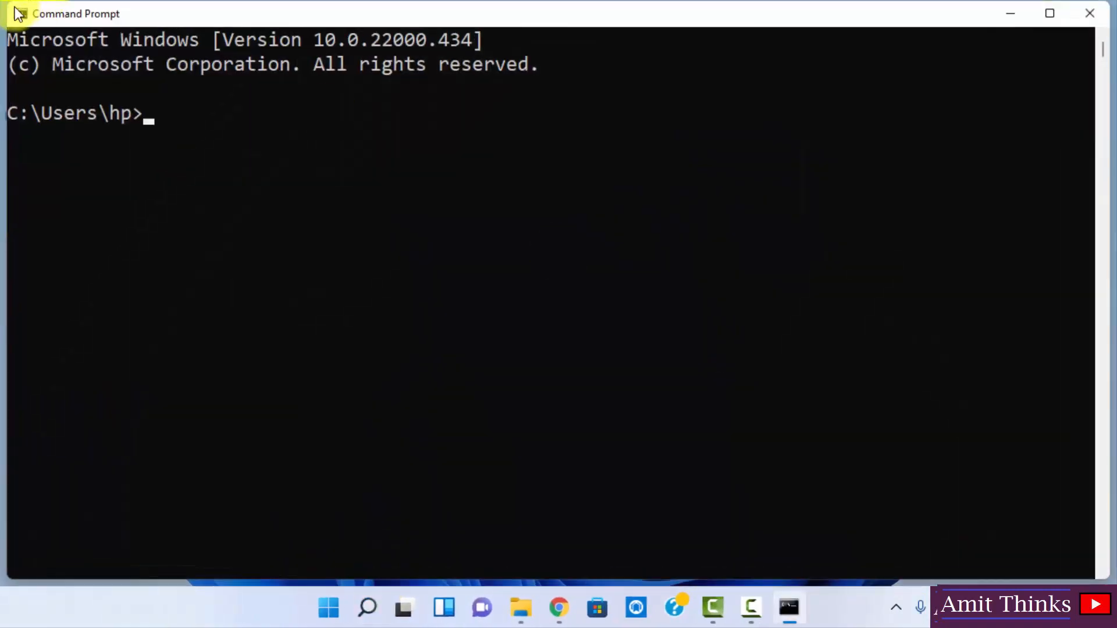
drag(7, 2, 223, 144)
drag(508, 159, 415, 72)
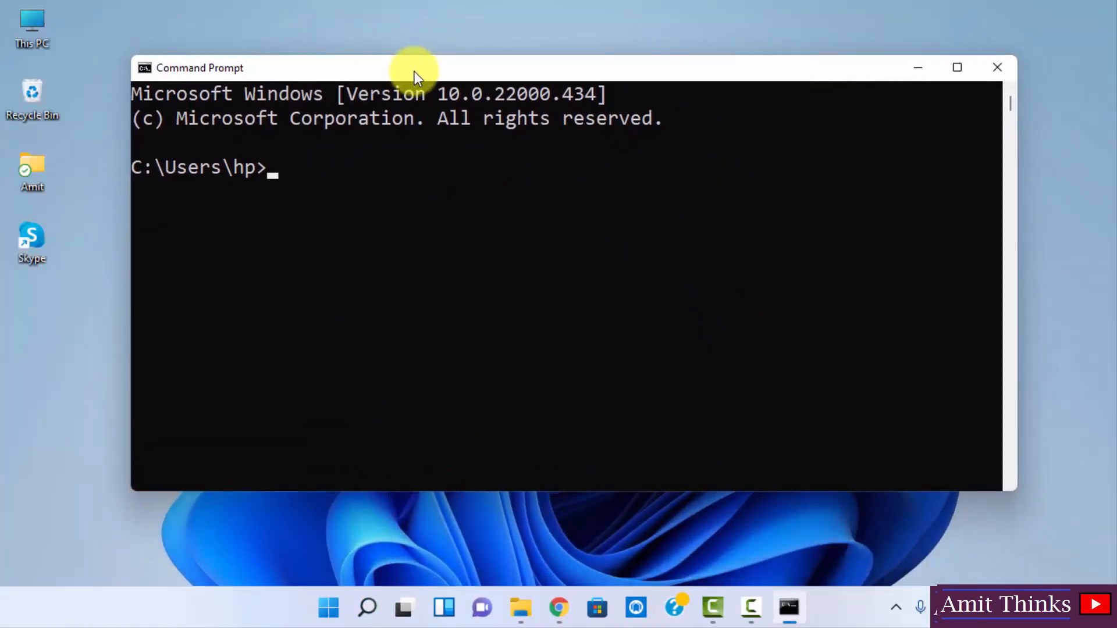
text(java --version)
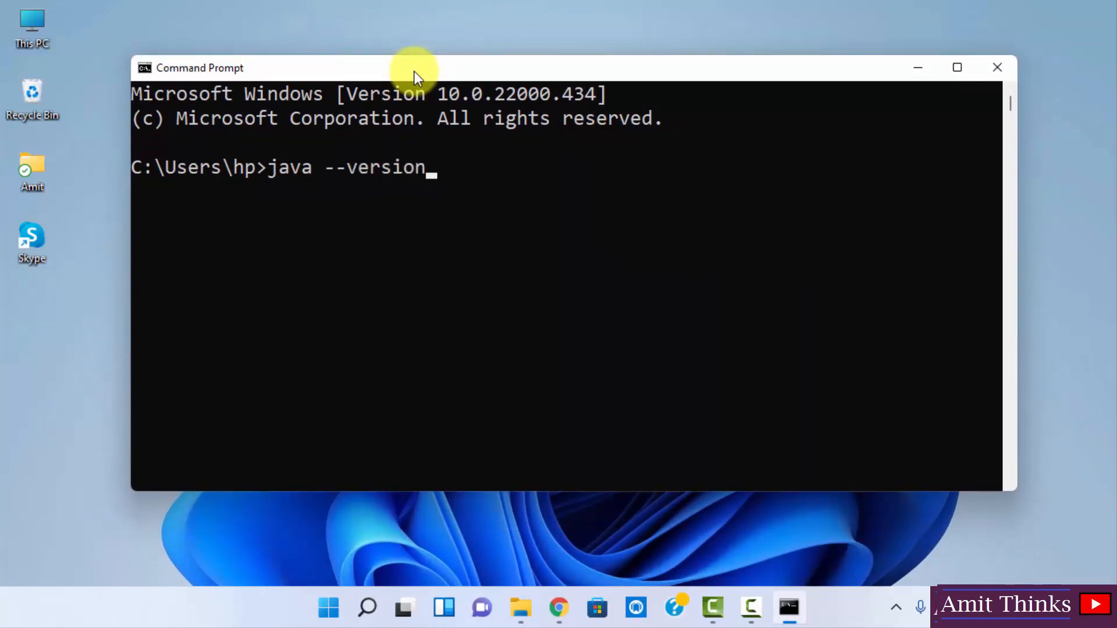
key(Return)
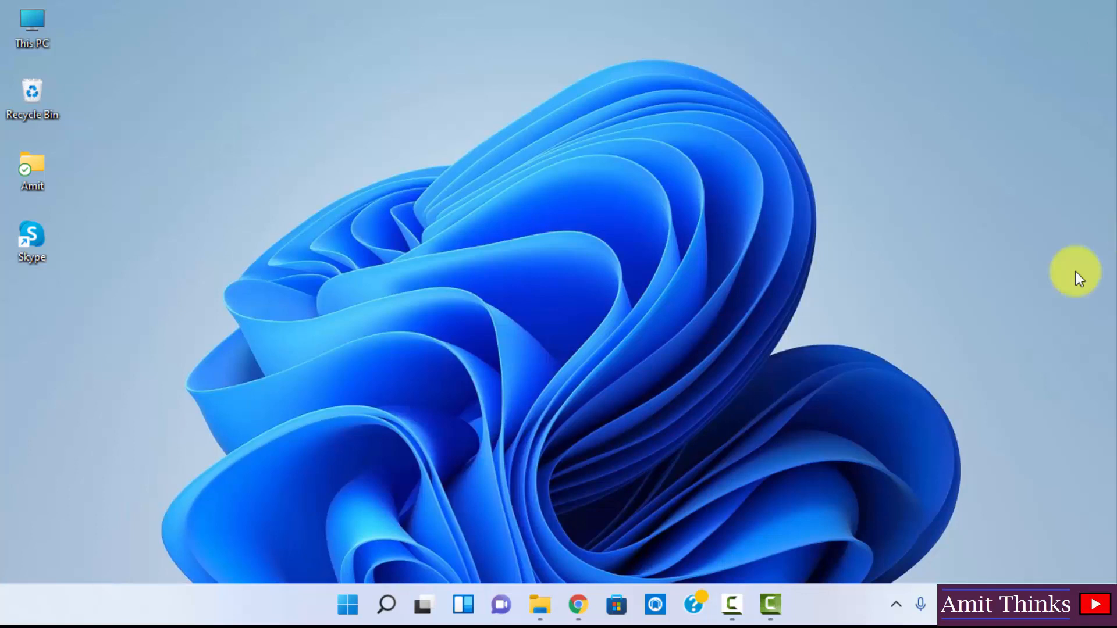
- Switch to Chrome, search Google for "kotlin", and go to the Get started page of the official Kotlin site
click(591, 599)
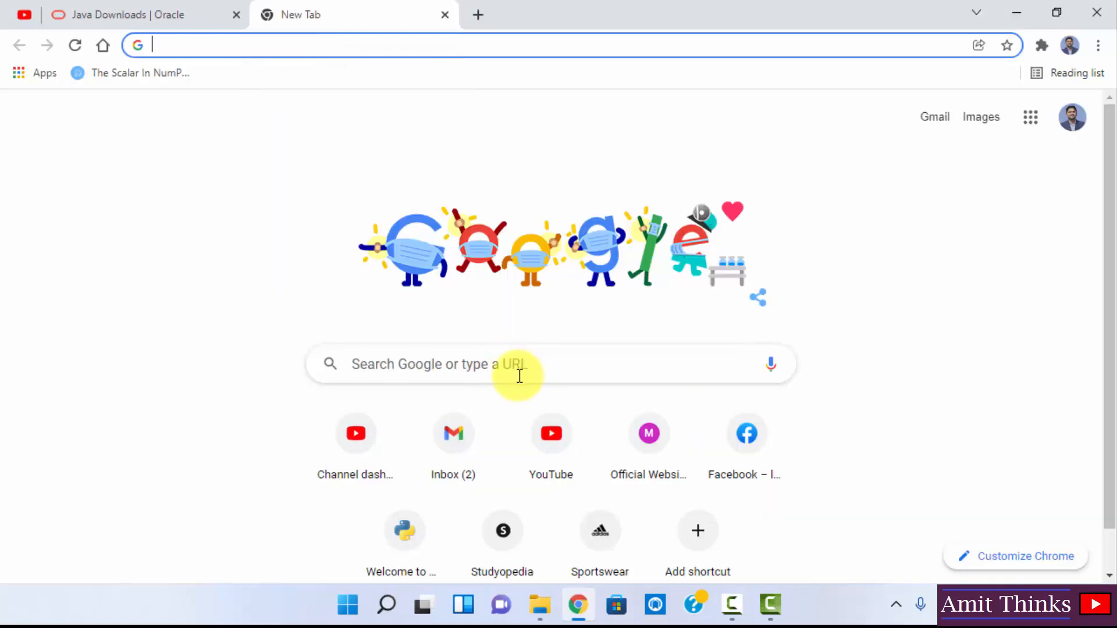
text(kotlin)
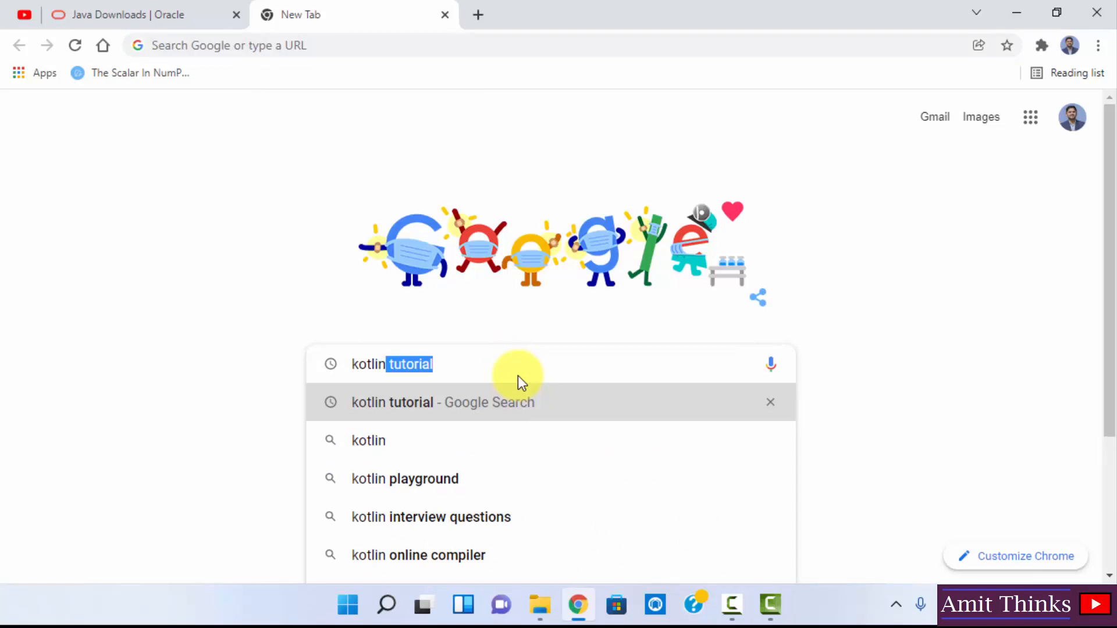
key(Delete)
key(Return)
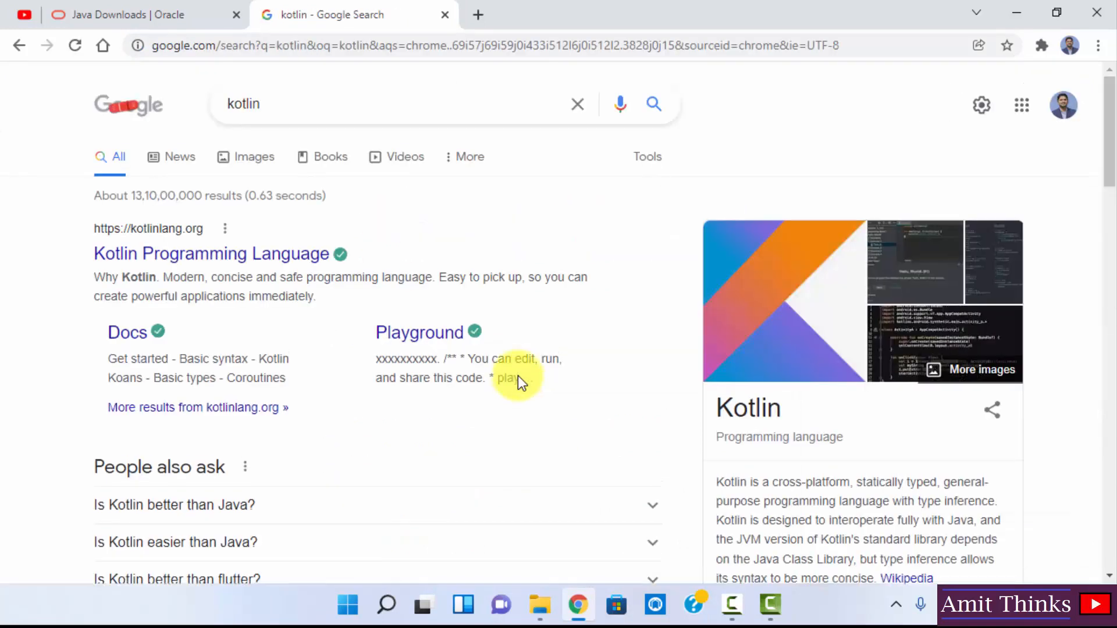
click(276, 253)
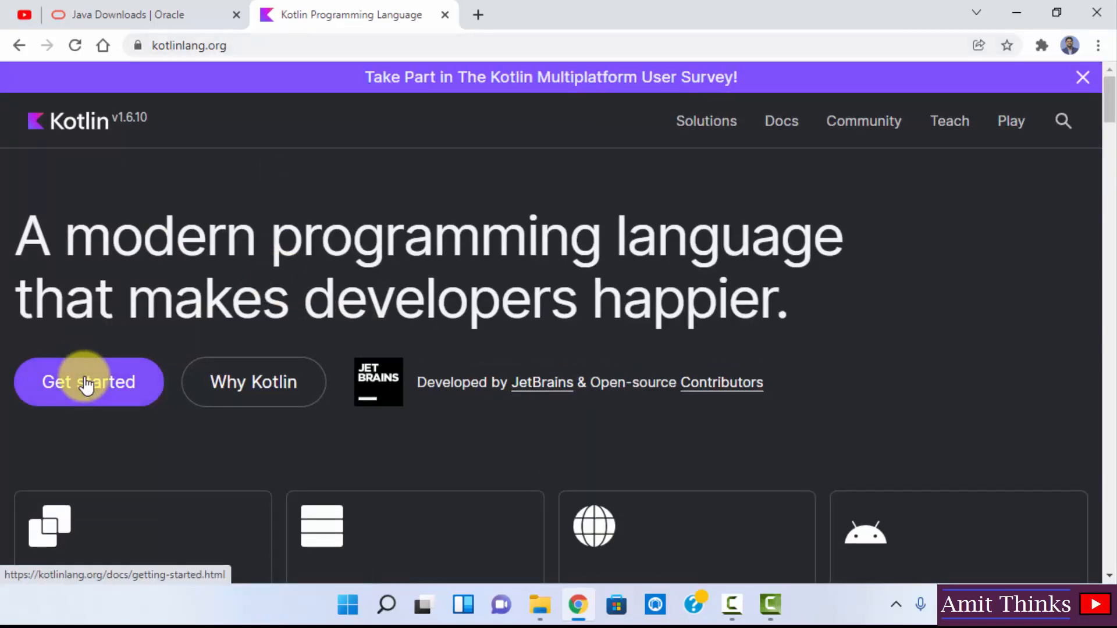
click(85, 381)
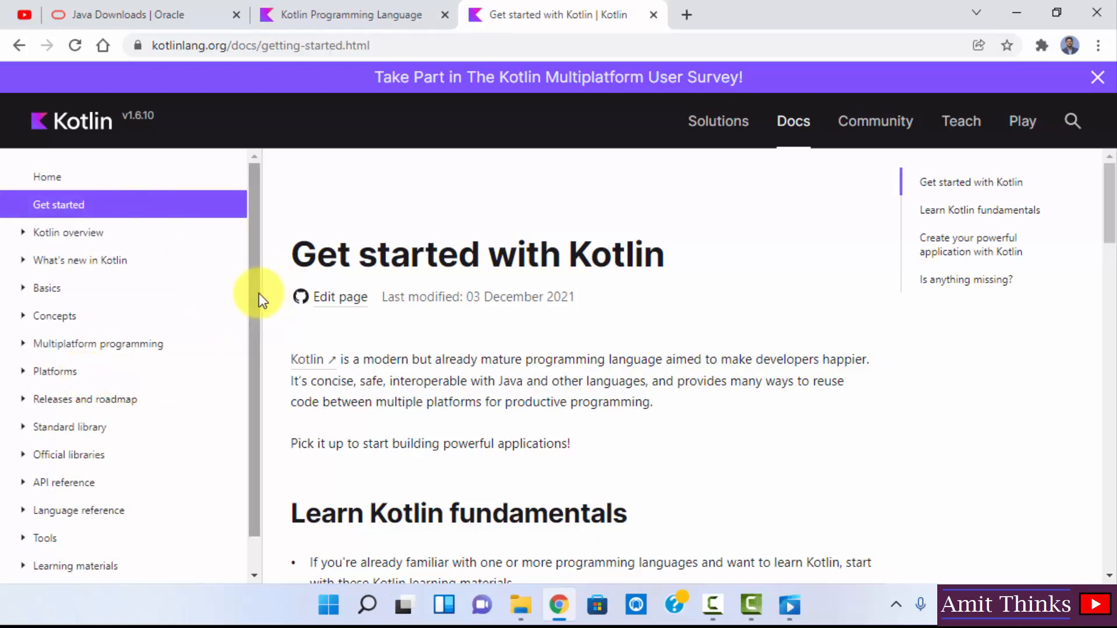
- Go to the Command-line compiler page in the Compiler section of the Kotlin documentation's Tools category
scroll(259, 327, down, 1)
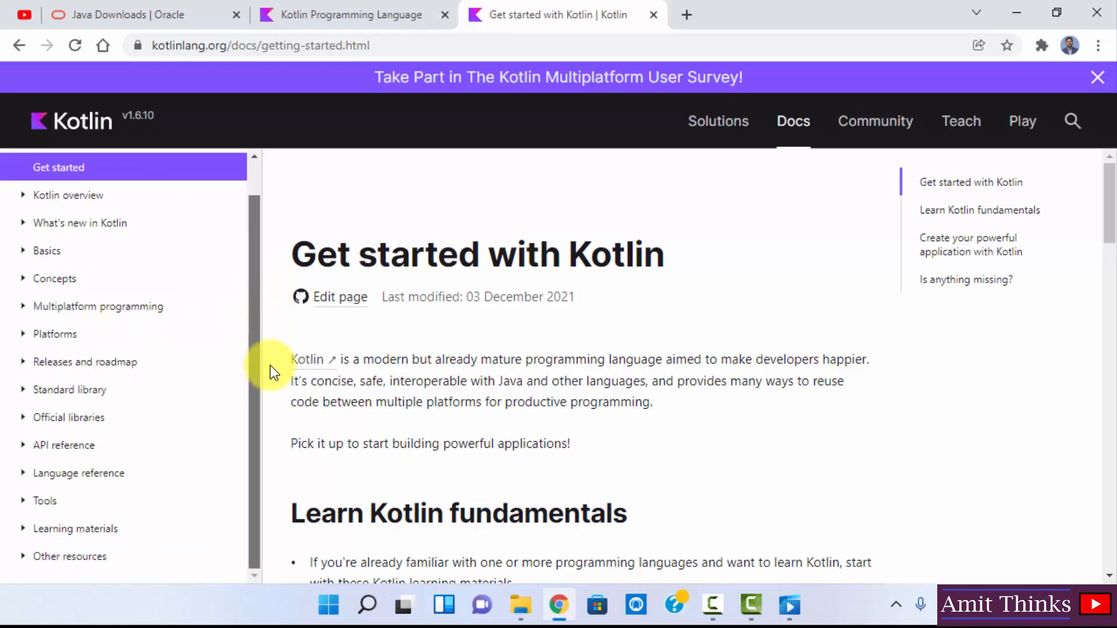
click(24, 501)
scroll(253, 375, down, 5)
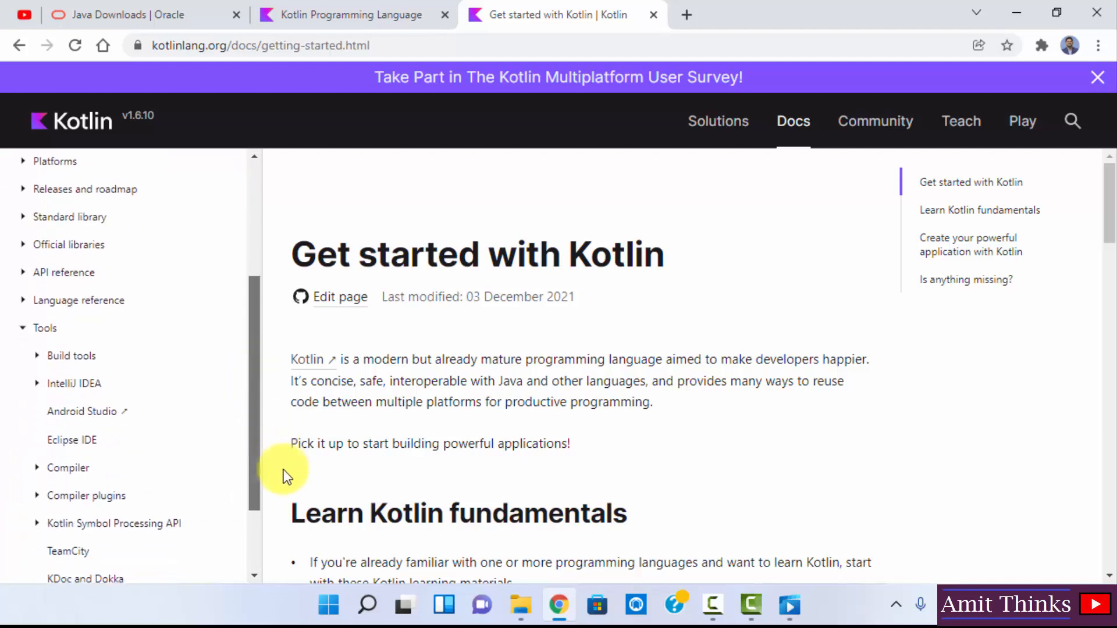
click(125, 374)
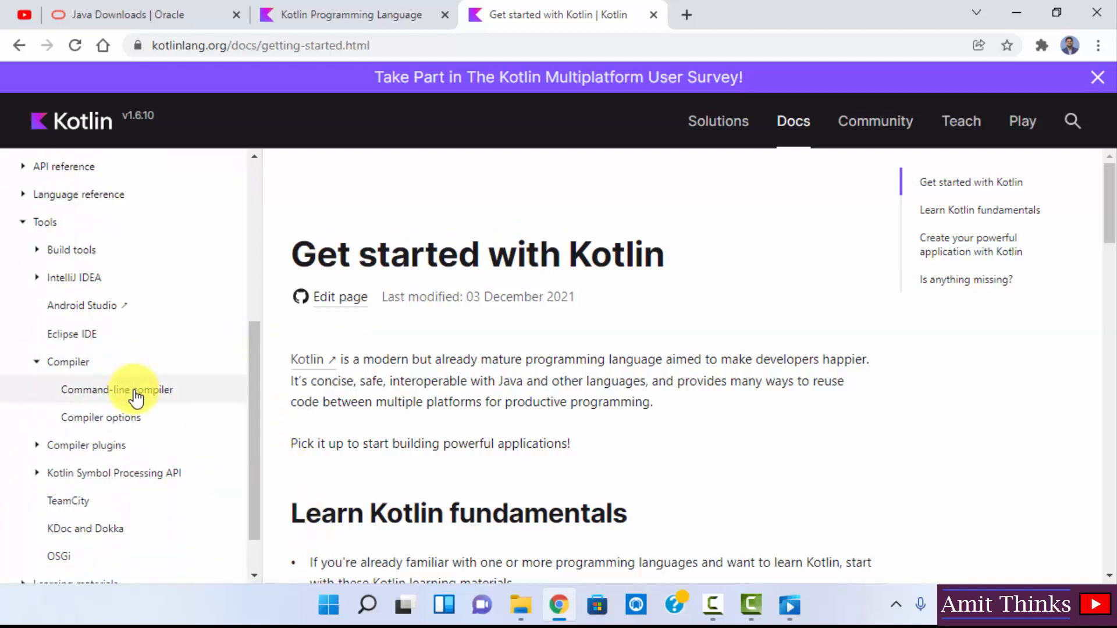
click(134, 391)
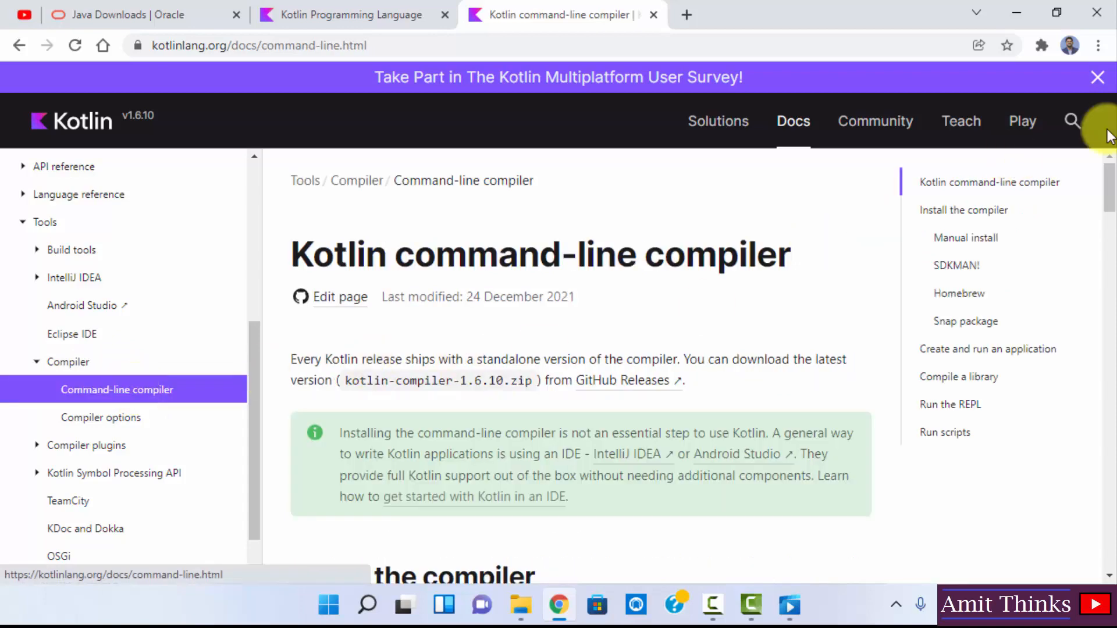
- Follow the GitHub Releases link for the compiler and download kotlin-compiler-1.6.10.zip from the release assets
mouse_move(1113, 185)
mouse_down()
mouse_move(1113, 208)
mouse_move(1112, 195)
mouse_up()
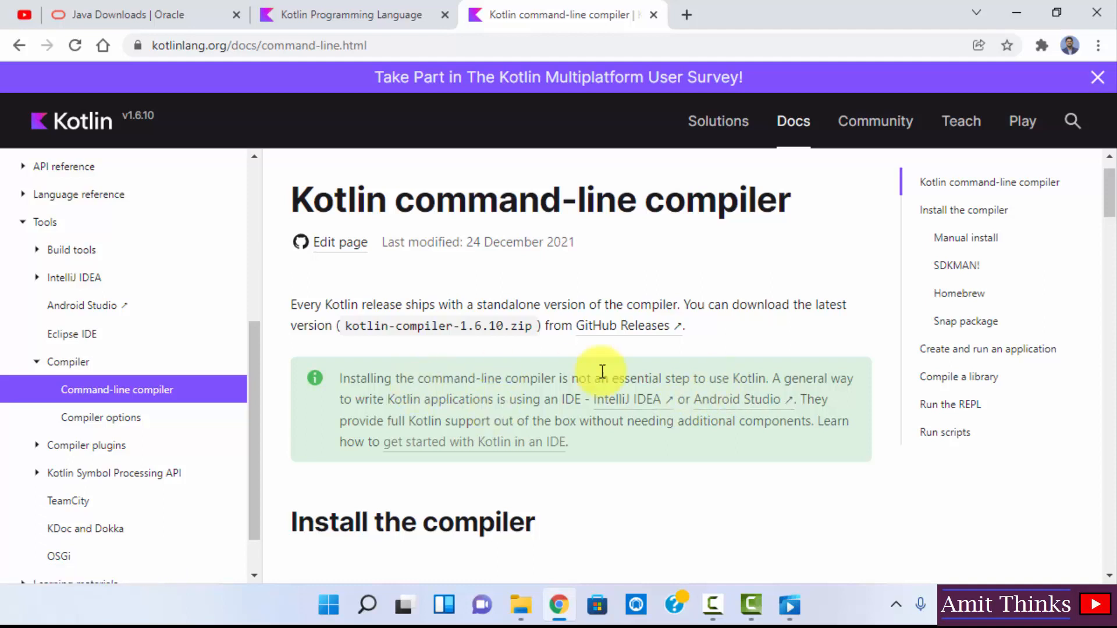
drag(1109, 198, 1110, 197)
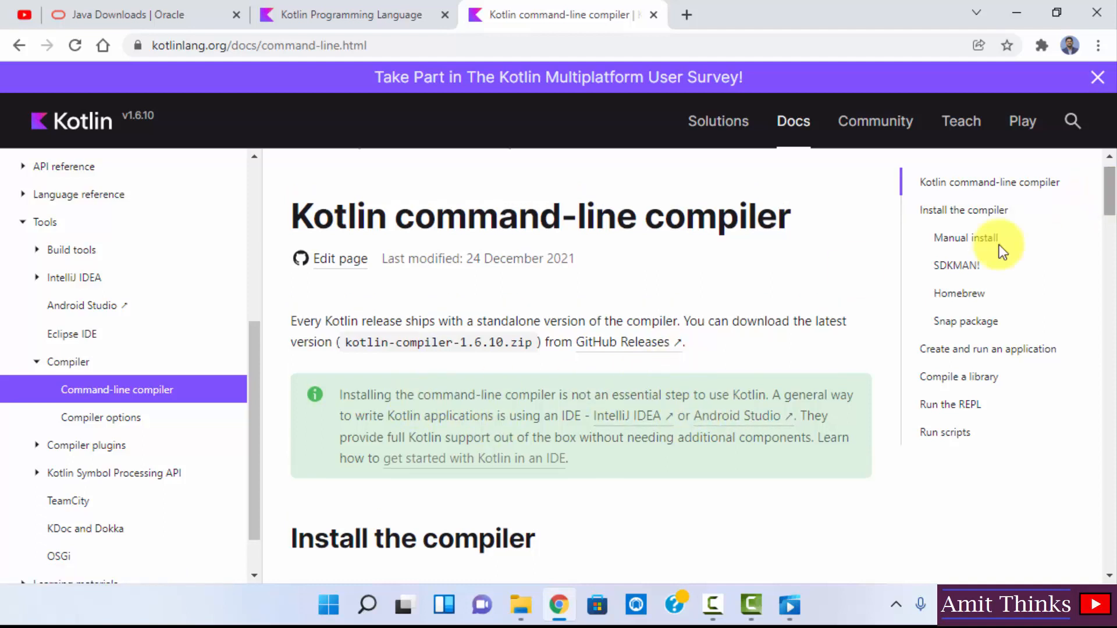
click(665, 345)
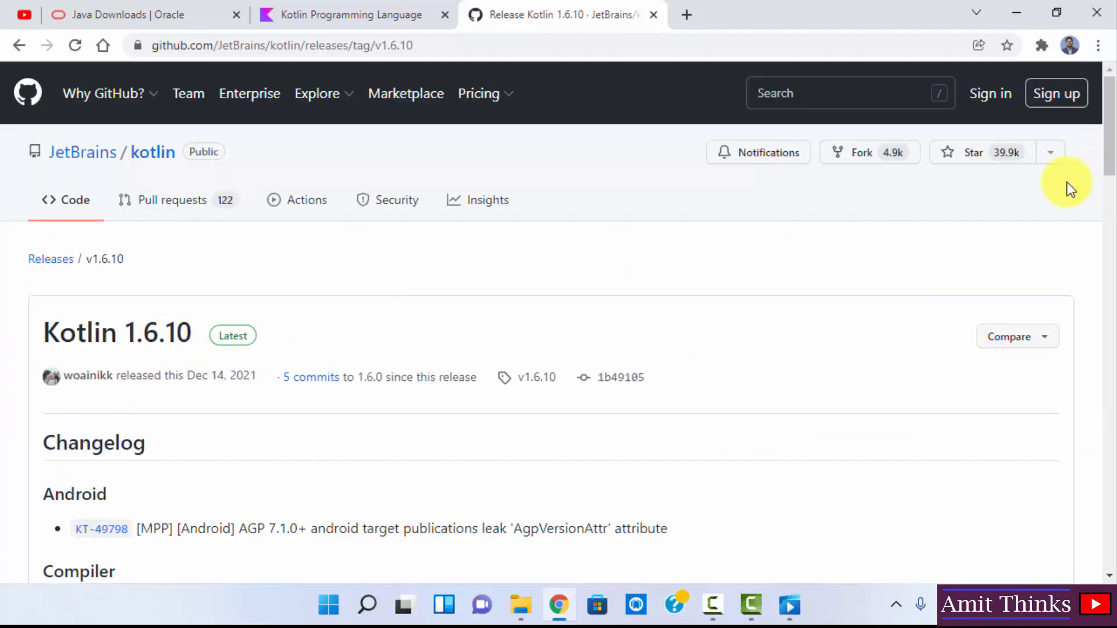
drag(1110, 145, 1114, 492)
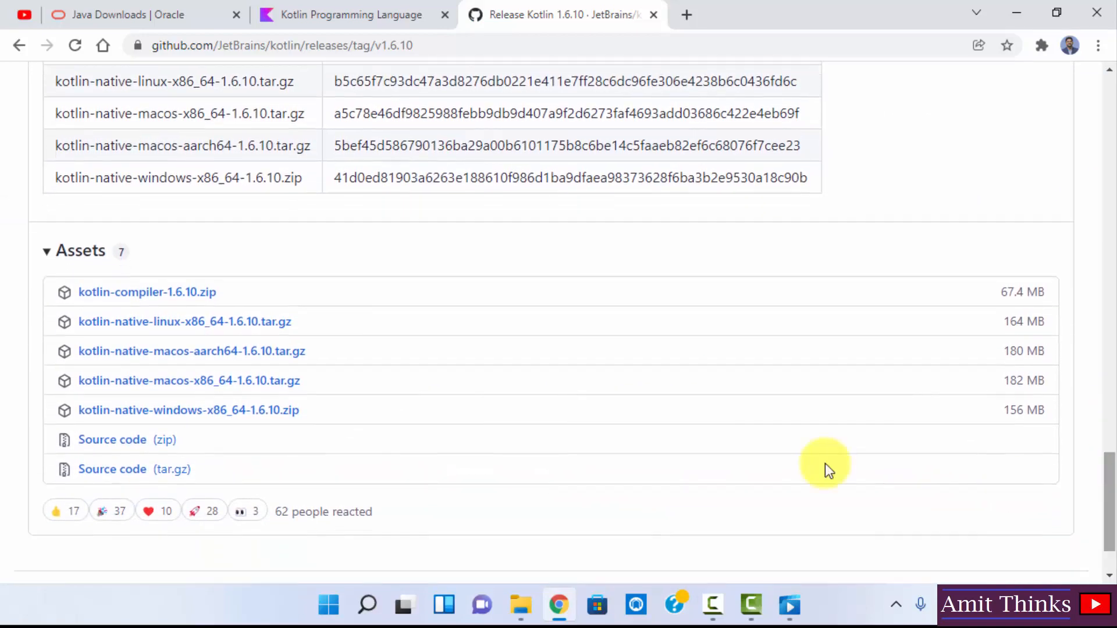
click(196, 303)
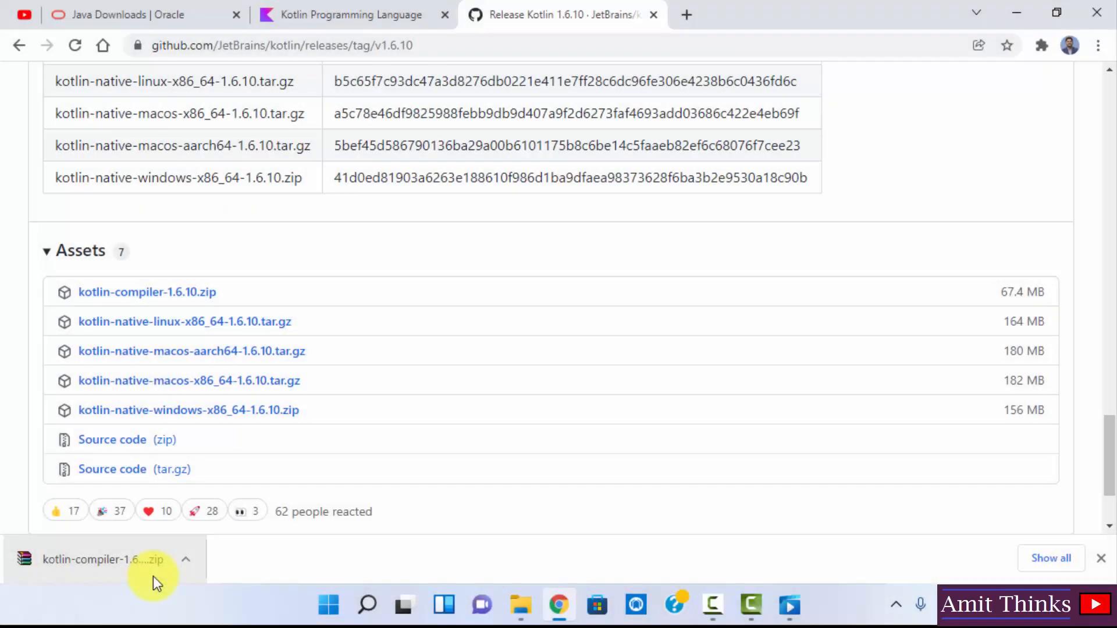
- Show the downloaded kotlin-compiler-1.6.10.zip in its folder and copy the archive
right_click(128, 564)
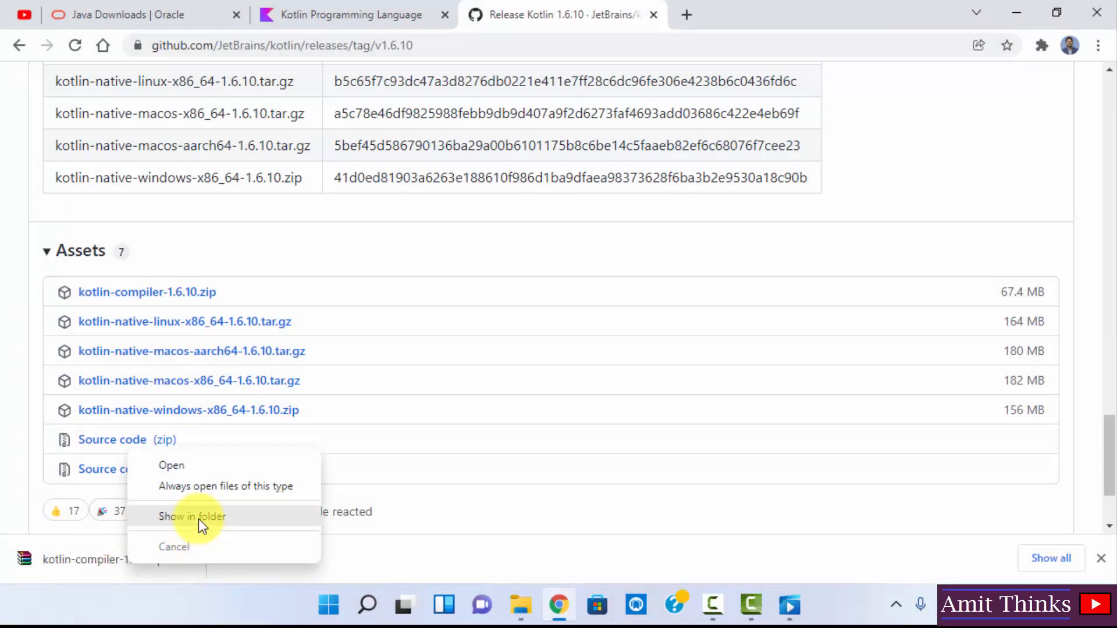
click(198, 519)
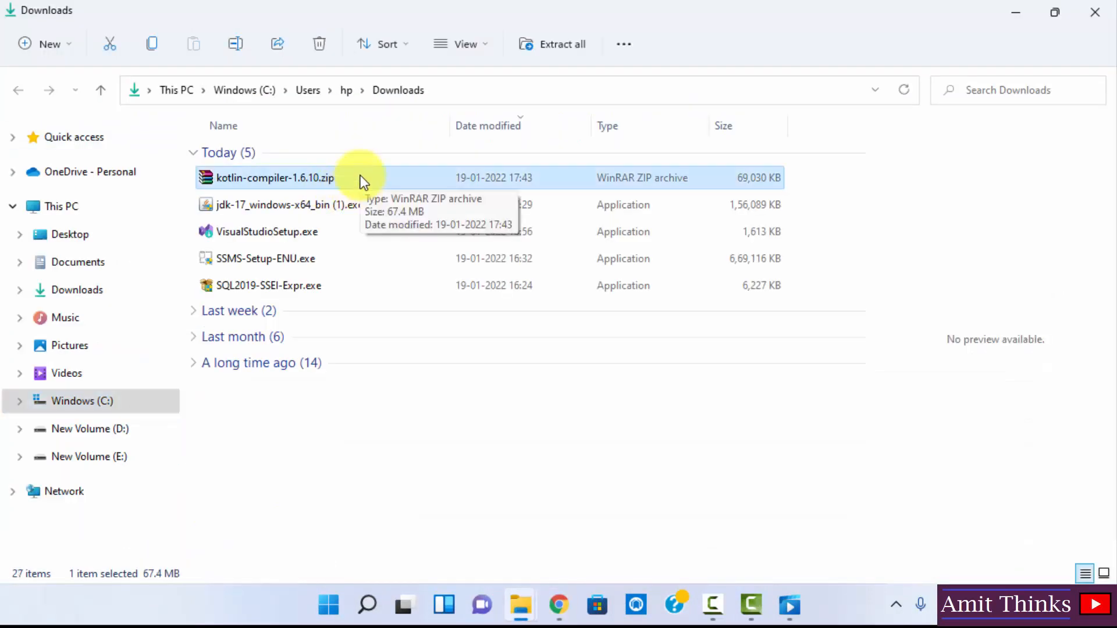
right_click(362, 176)
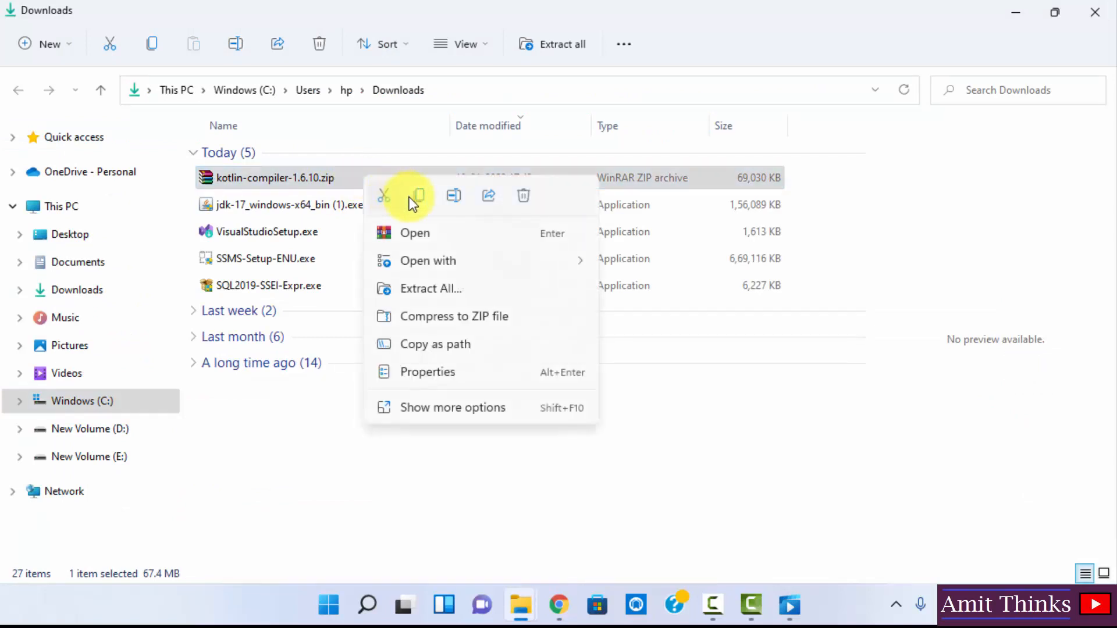
click(425, 200)
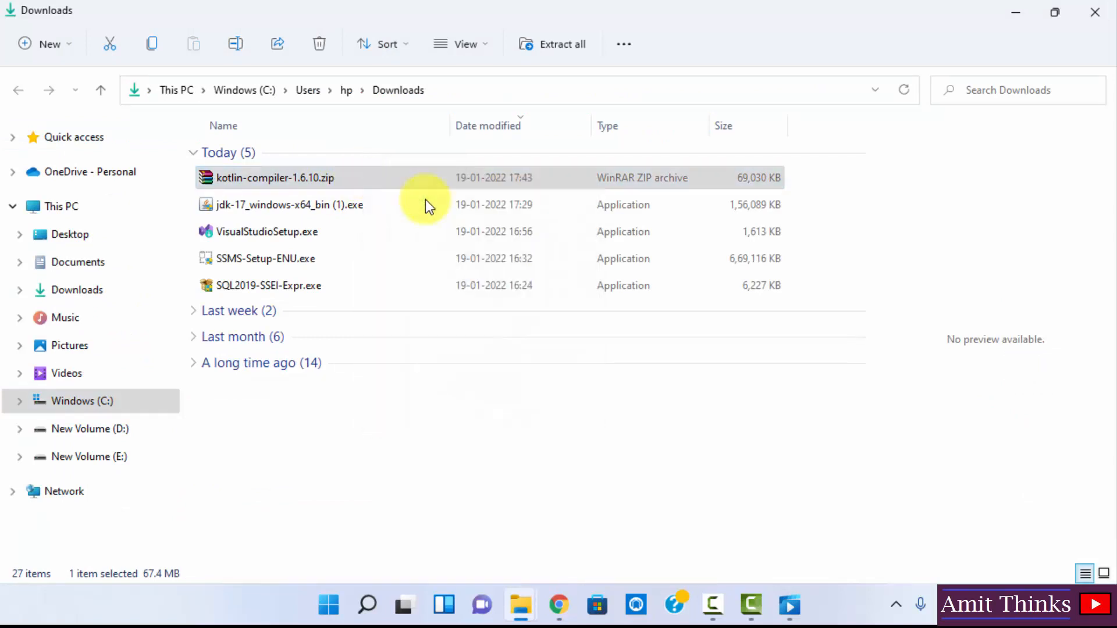
- Paste the copied kotlin-compiler-1.6.10.zip into C:\Program Files, granting the permission needed
click(173, 407)
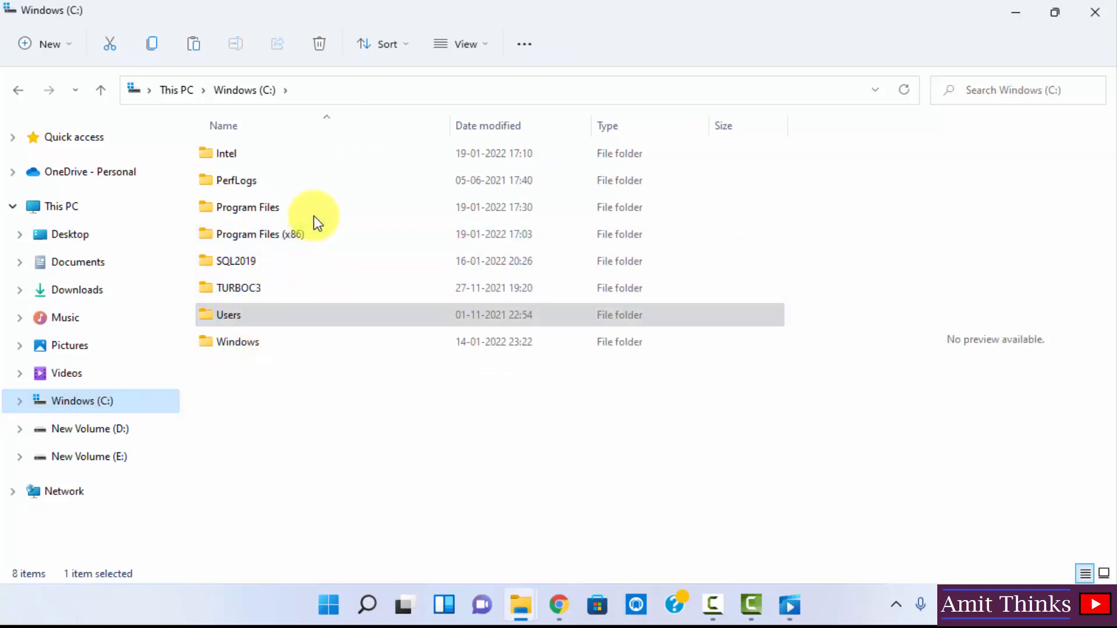
double_click(317, 210)
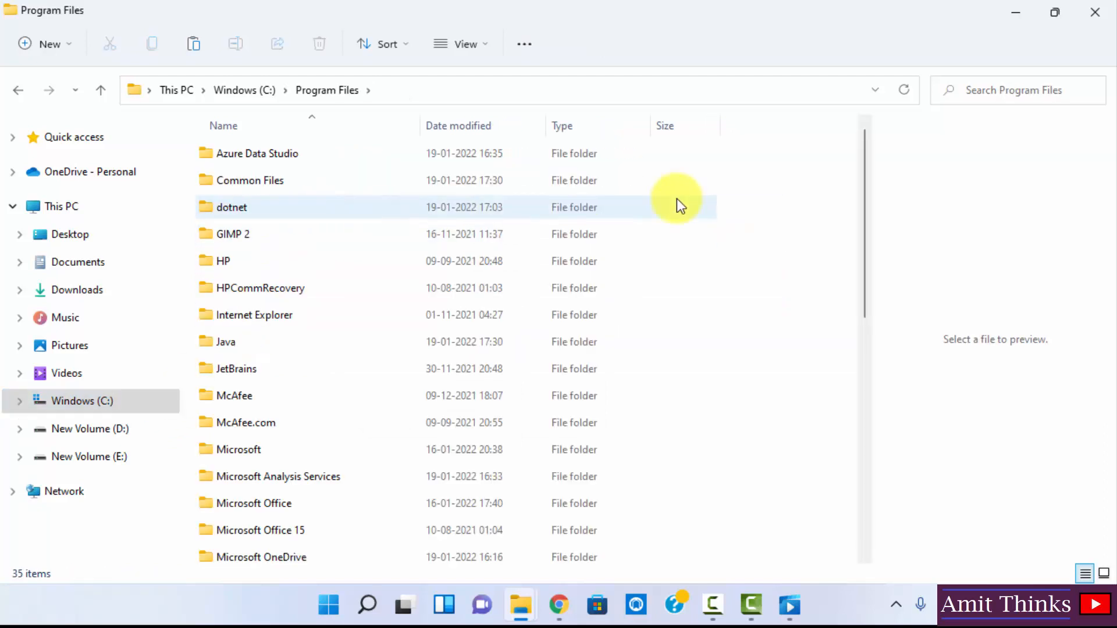
right_click(633, 196)
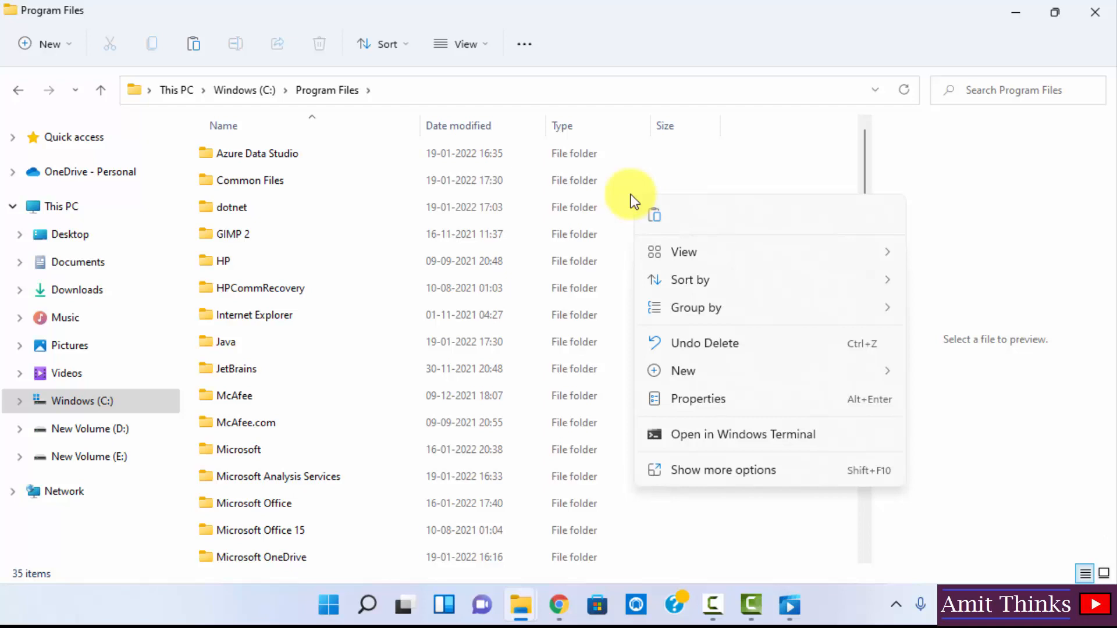
click(656, 218)
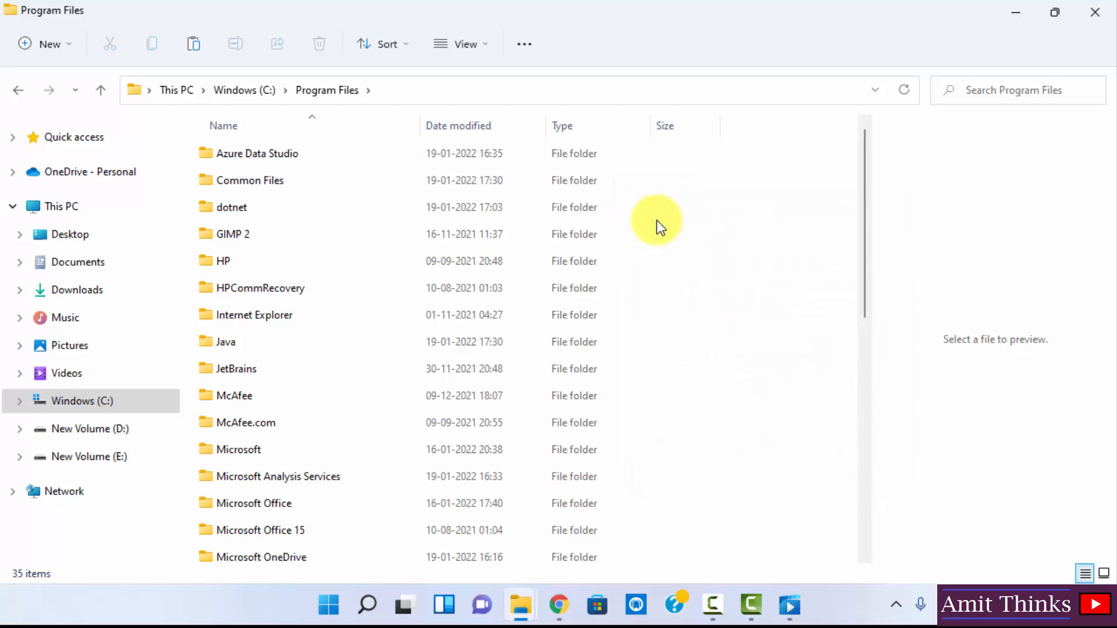
click(295, 189)
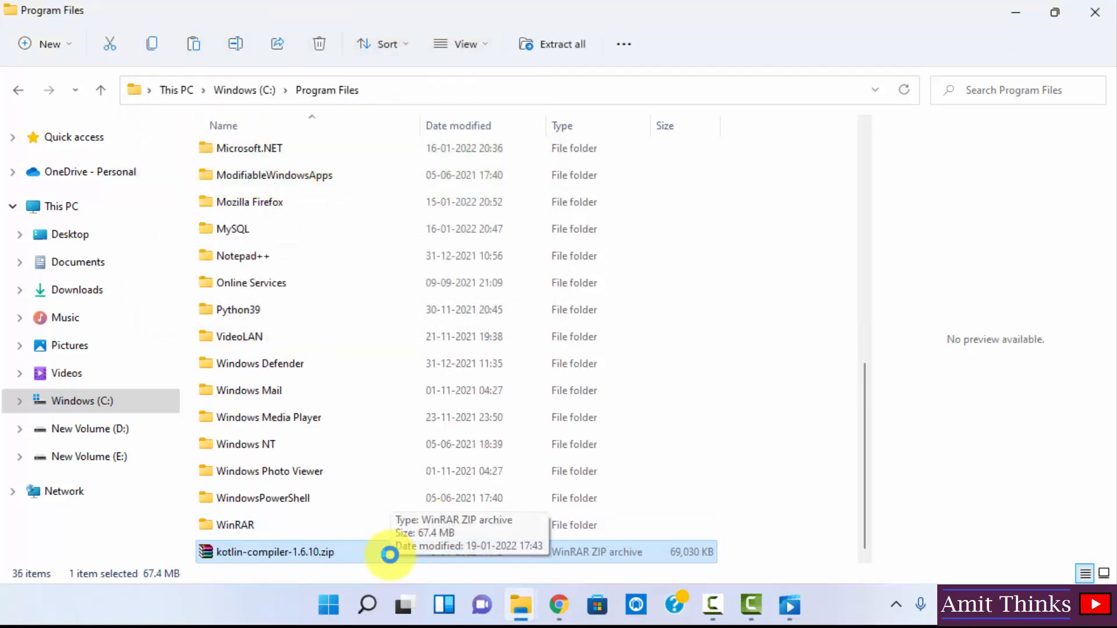
- Create a new folder named Kotlin in C:\Program Files, confirming the administrator permission request
right_click(762, 236)
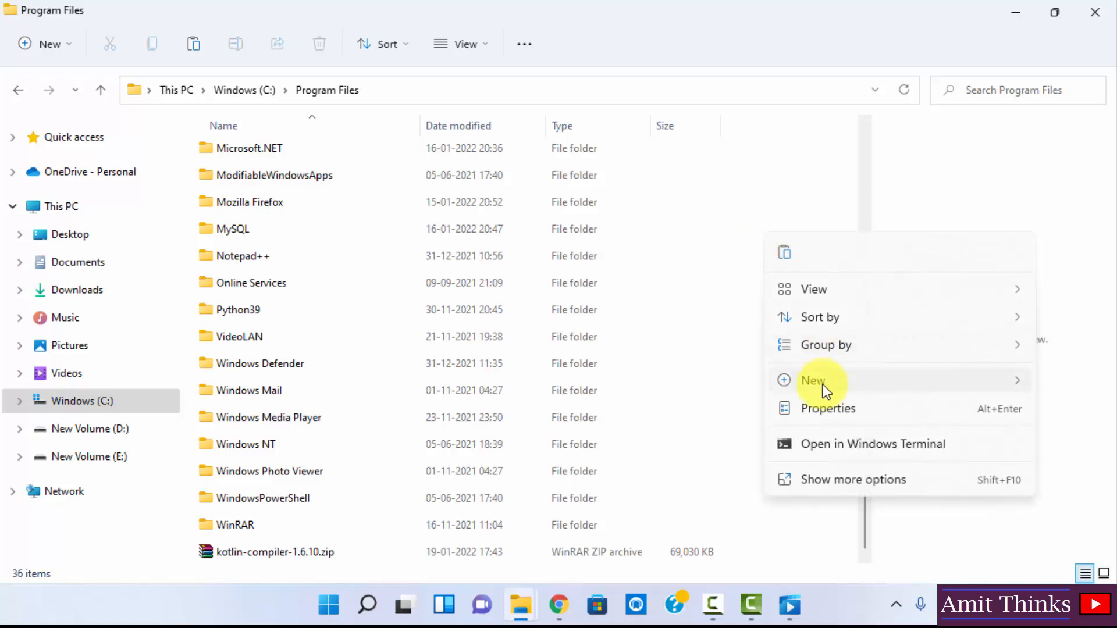
mouse_move(821, 381)
click(1106, 382)
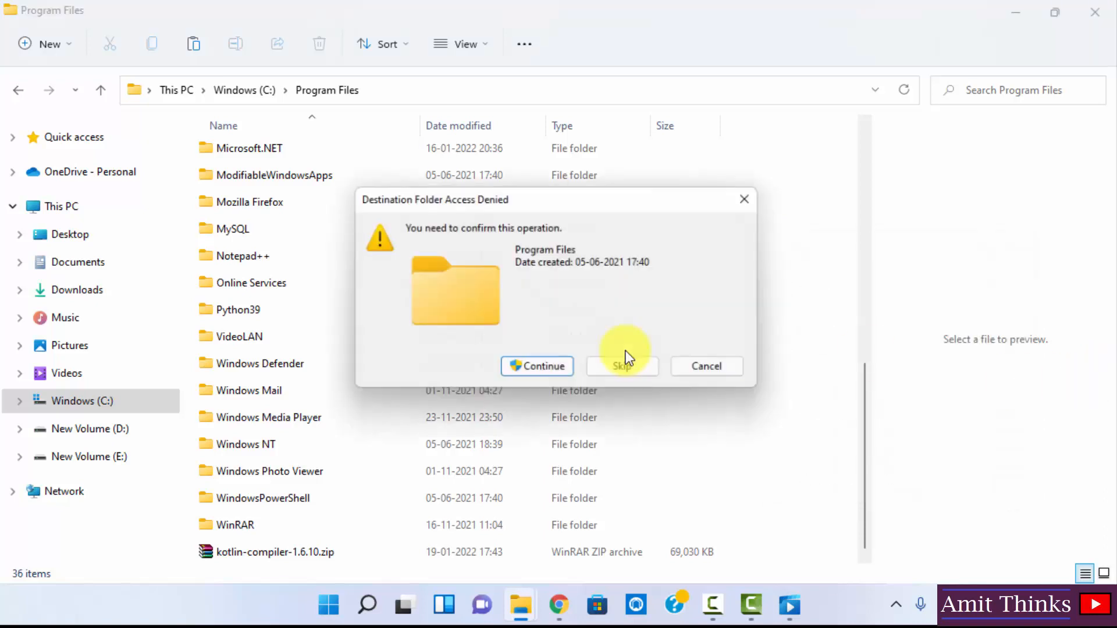
click(553, 371)
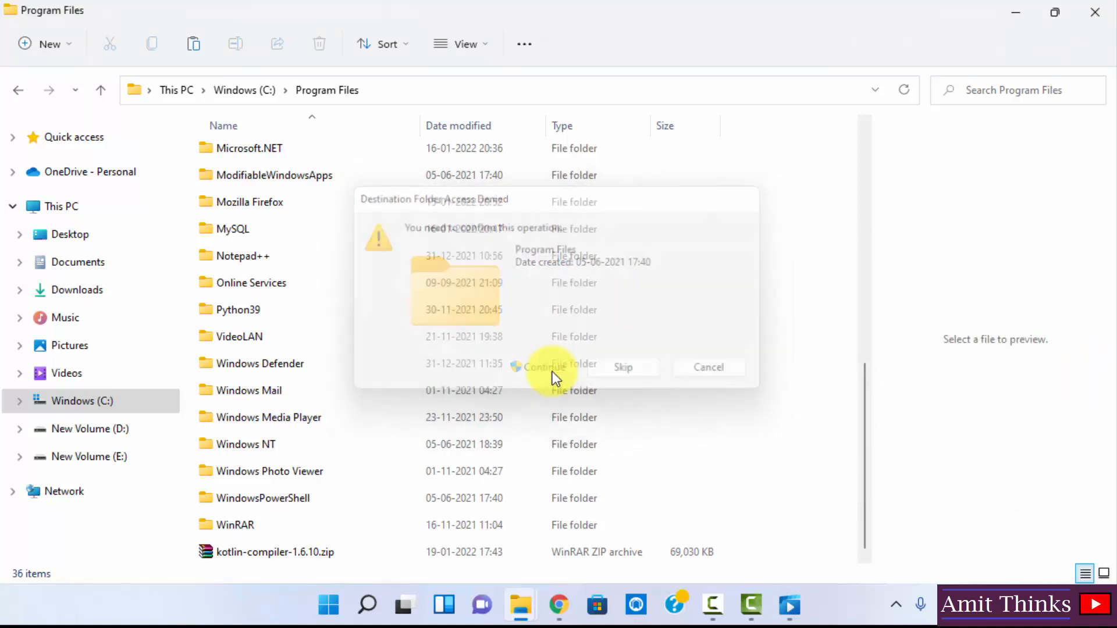
text(Ko)
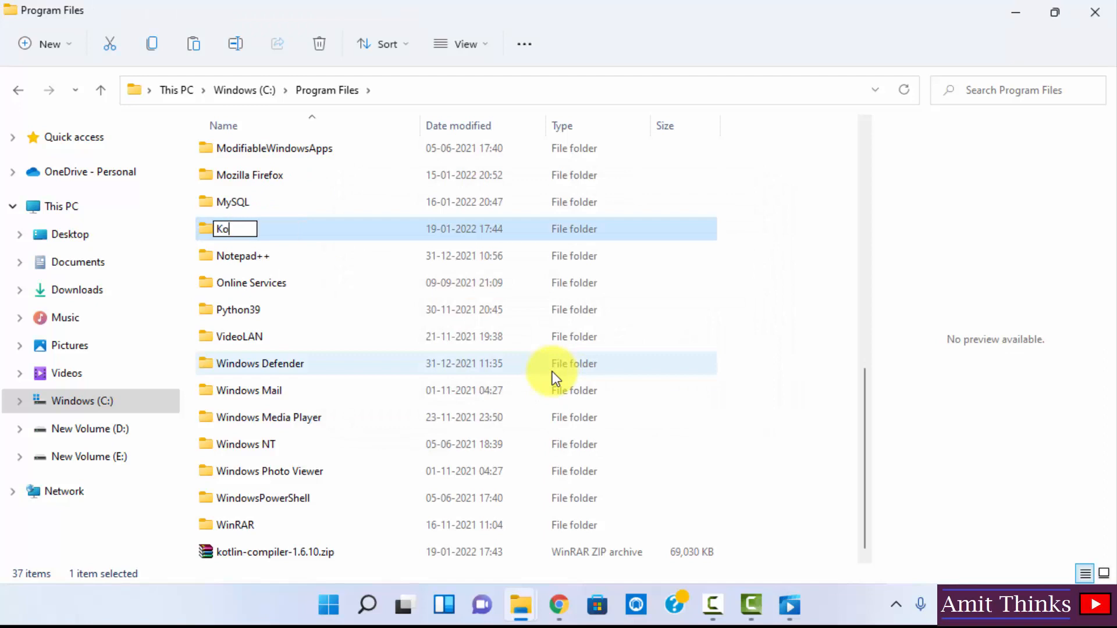
text(tlin)
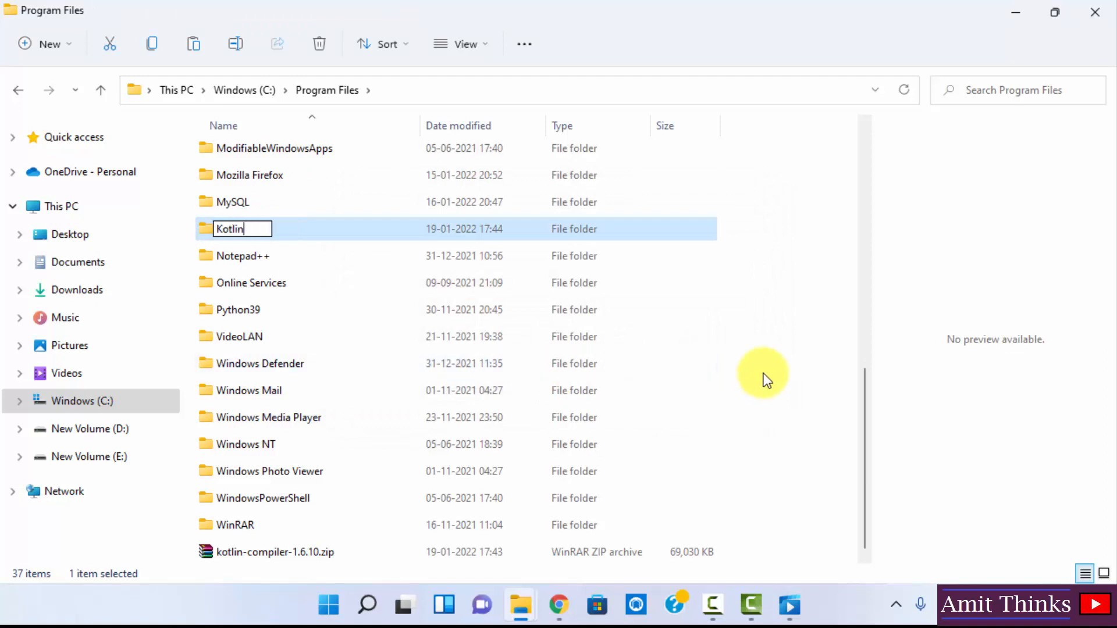
click(766, 377)
- Start extracting all of kotlin-compiler-1.6.10.zip and choose C:\Program Files\Kotlin as the destination folder
right_click(322, 550)
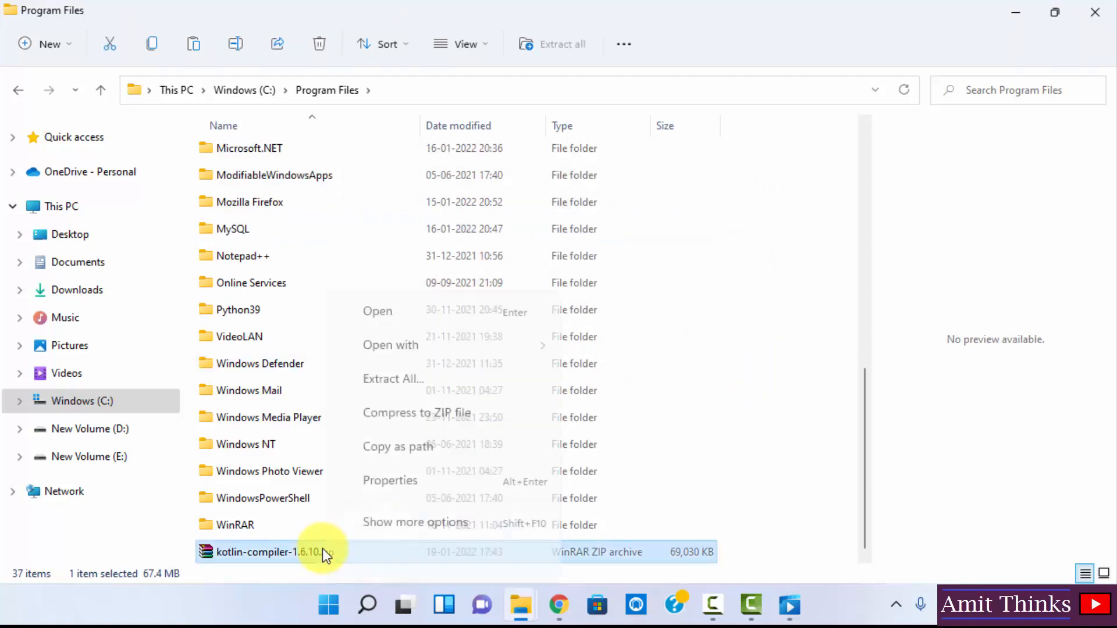
click(463, 407)
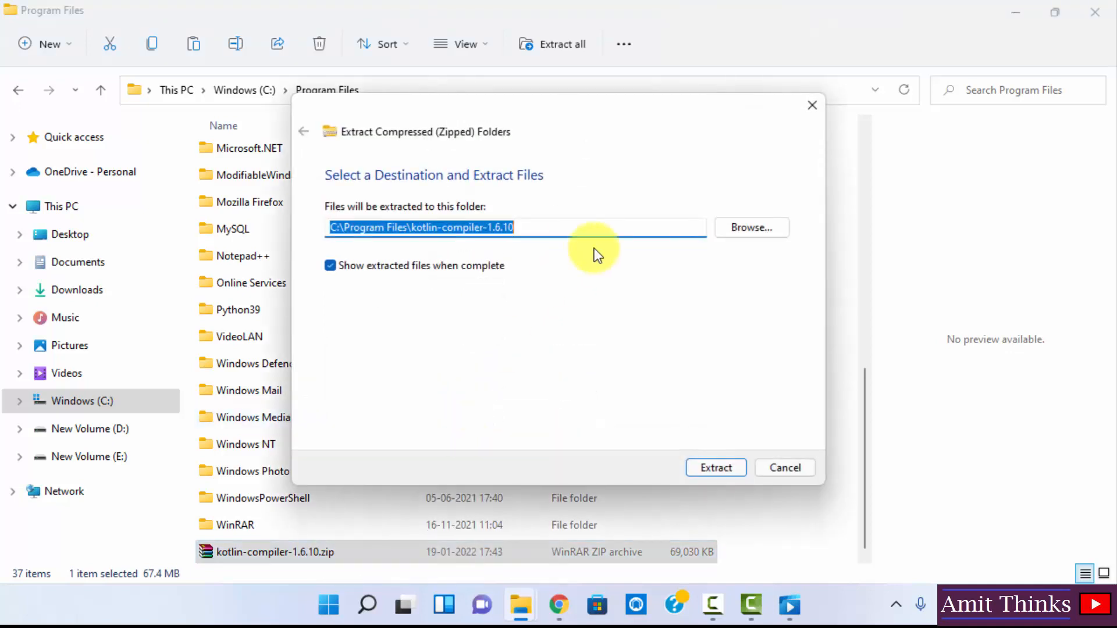
click(726, 230)
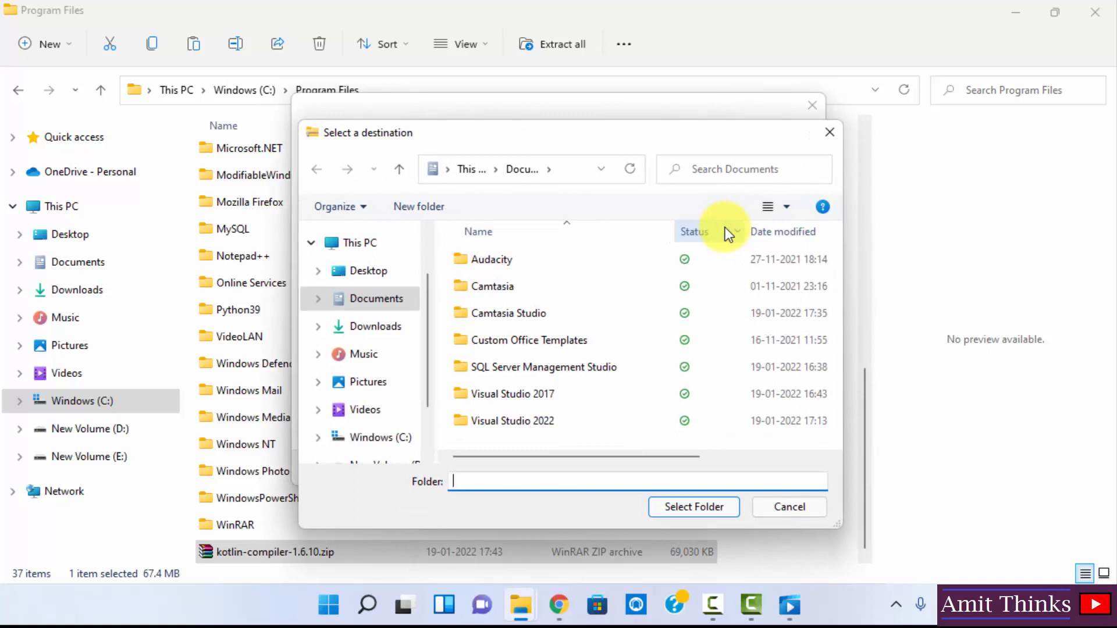
click(399, 442)
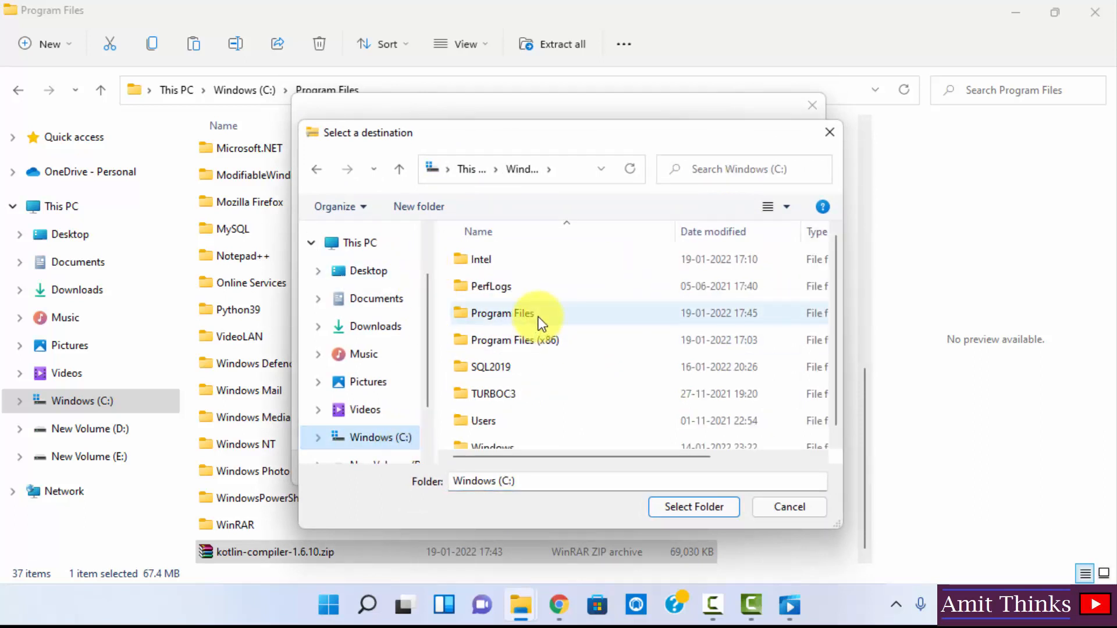
double_click(539, 317)
click(539, 317)
key(k)
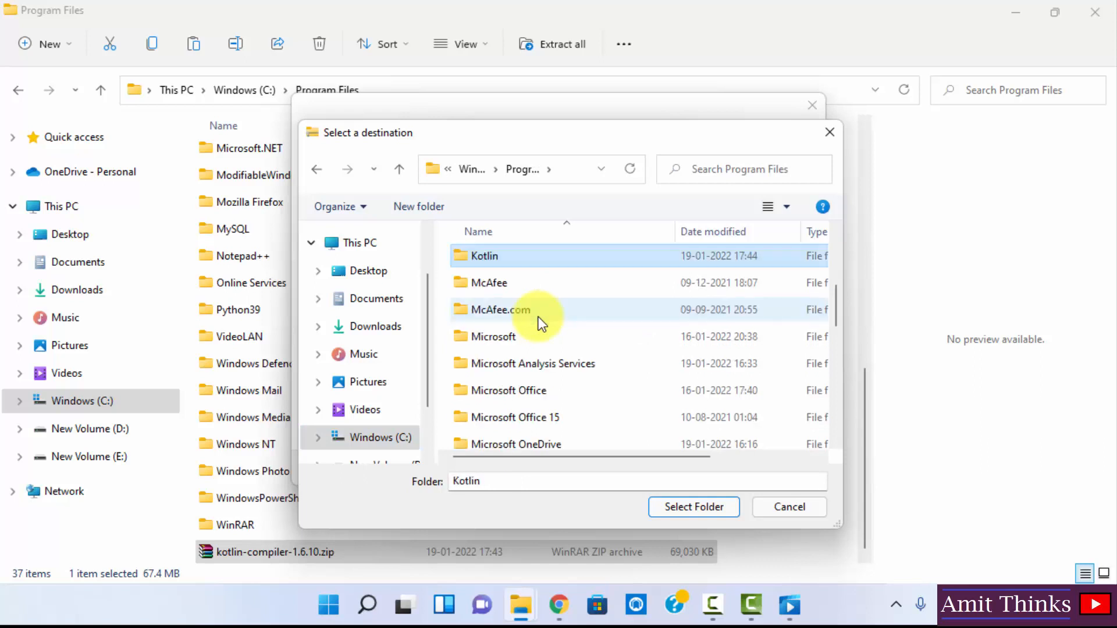
click(572, 253)
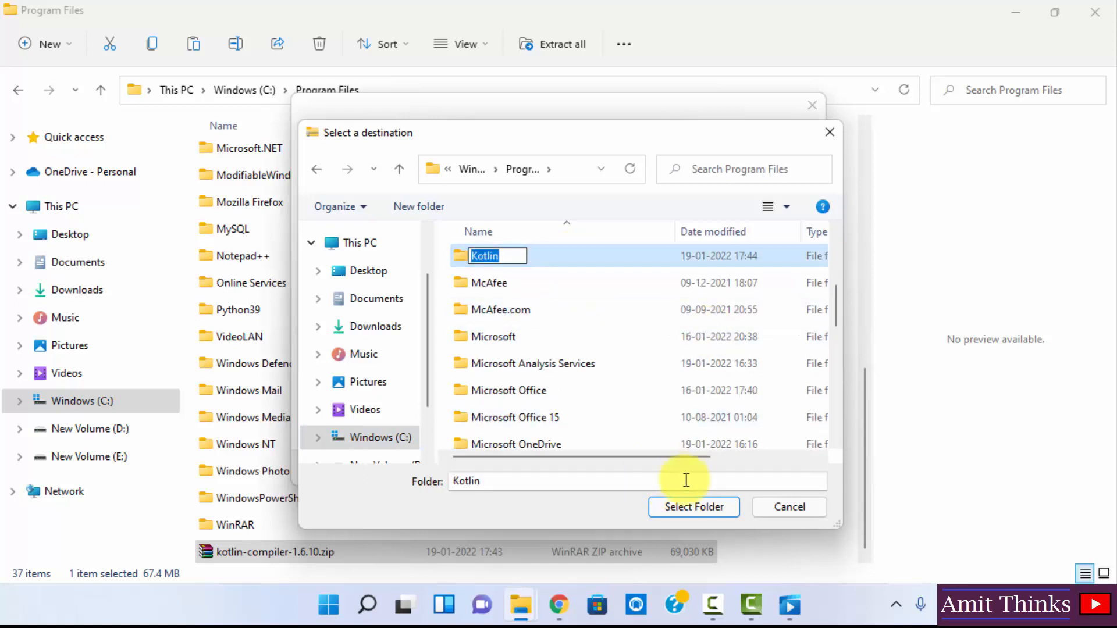
click(683, 512)
click(690, 508)
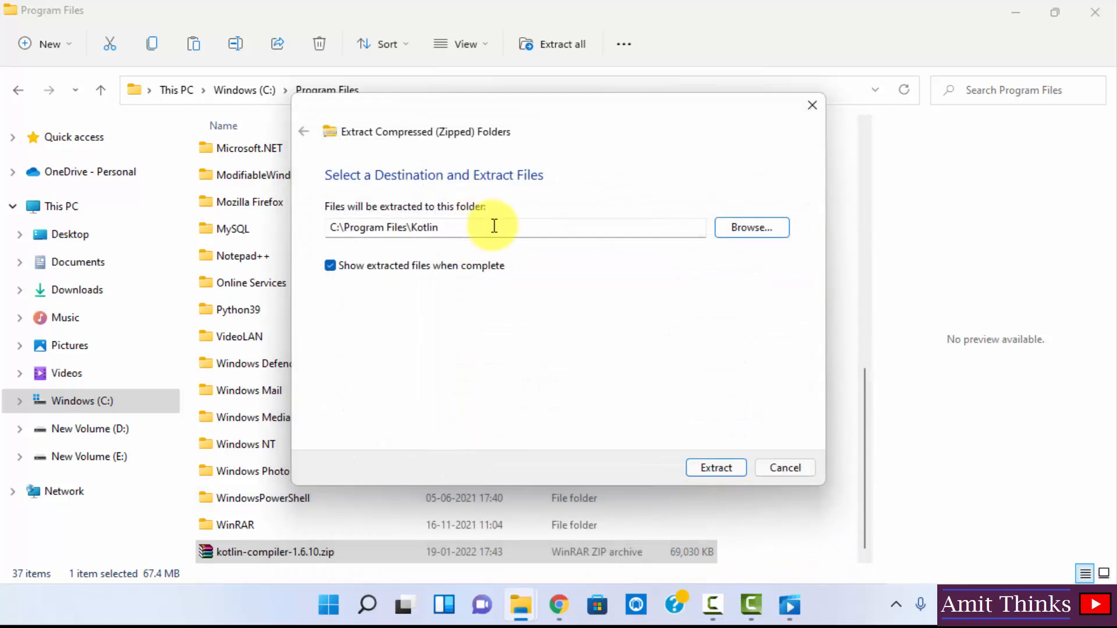
- Run the extraction with administrator permission and close the window showing the extracted files
click(720, 469)
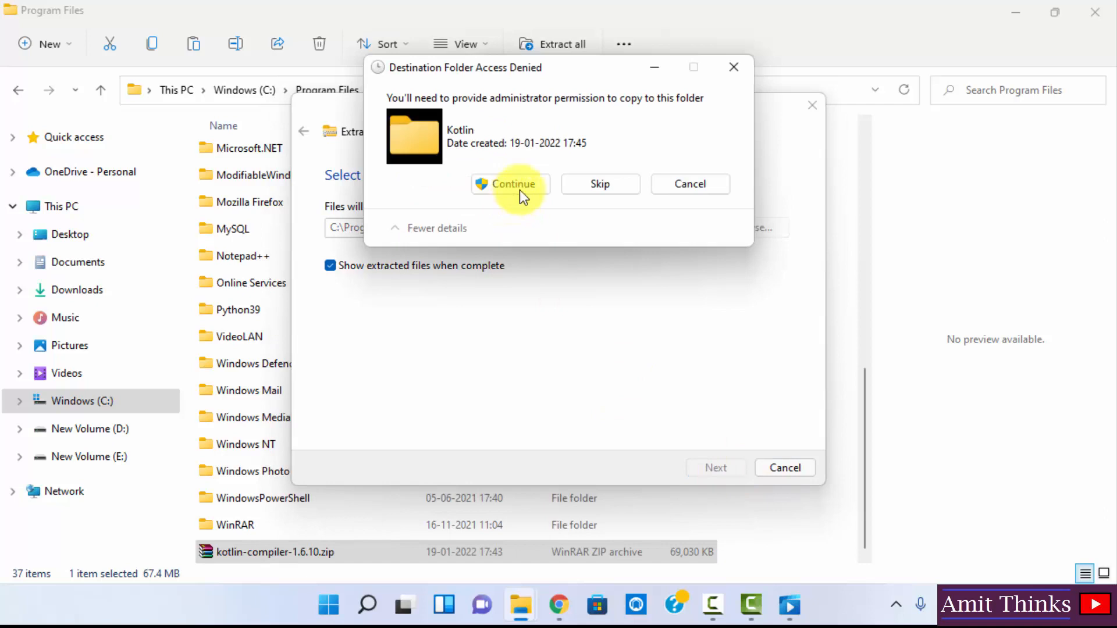
click(526, 186)
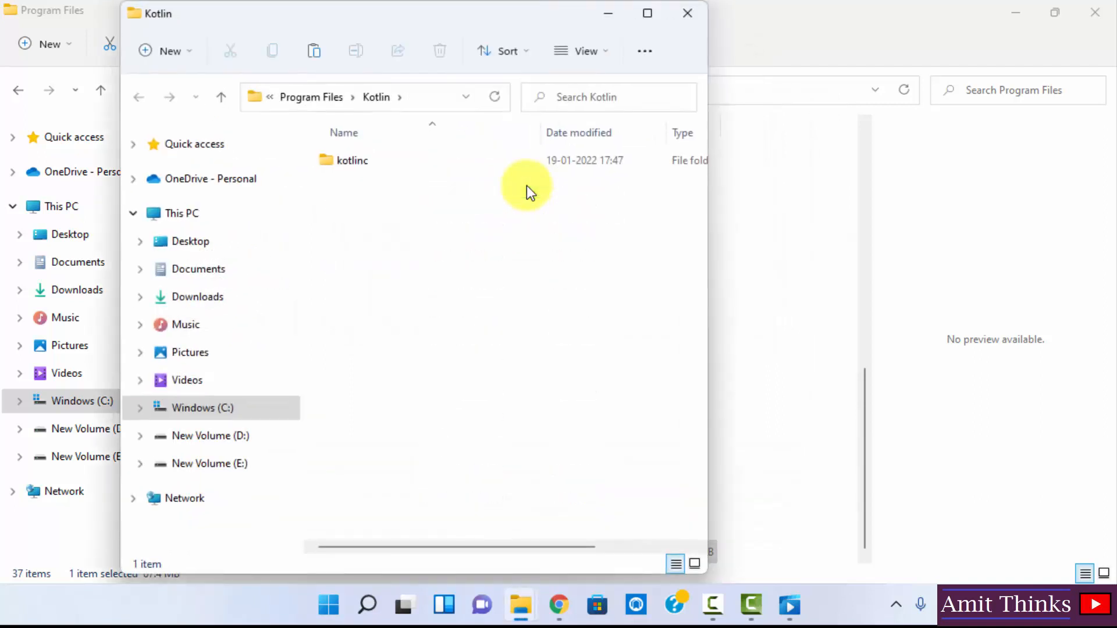
click(692, 12)
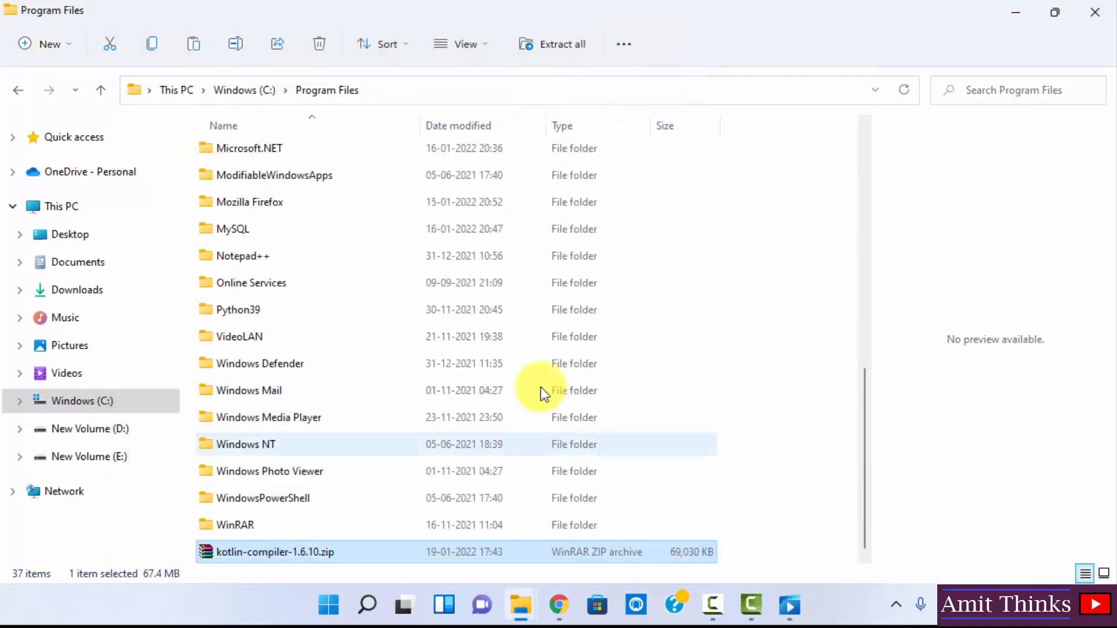
- Go to the bin folder inside Kotlin\kotlinc in Program Files and copy its full path
click(445, 337)
key(k)
key(k)
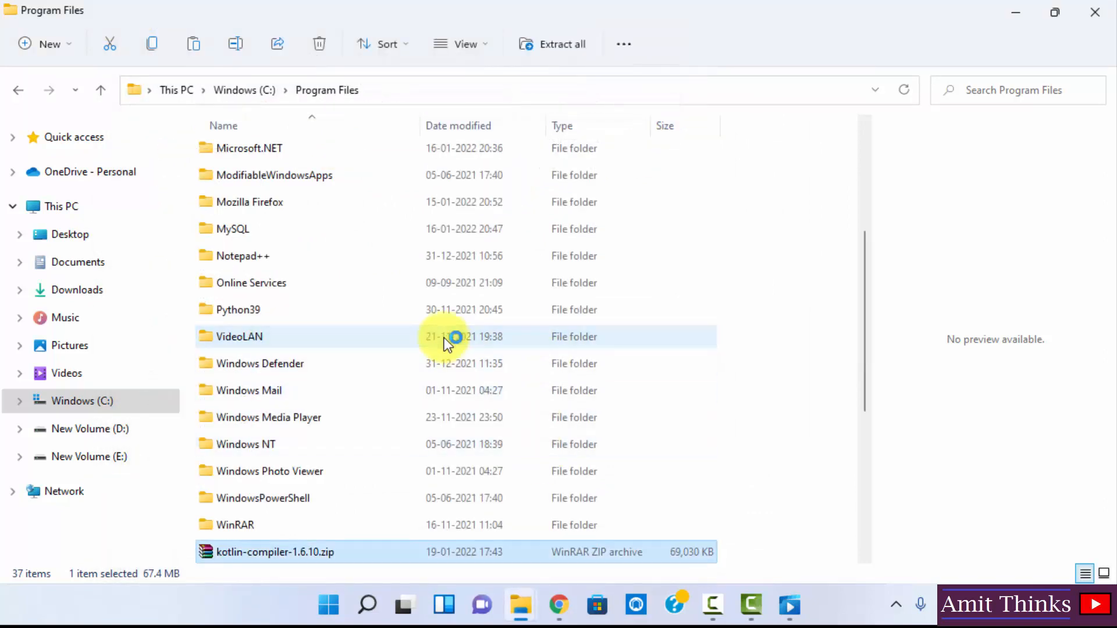
double_click(488, 148)
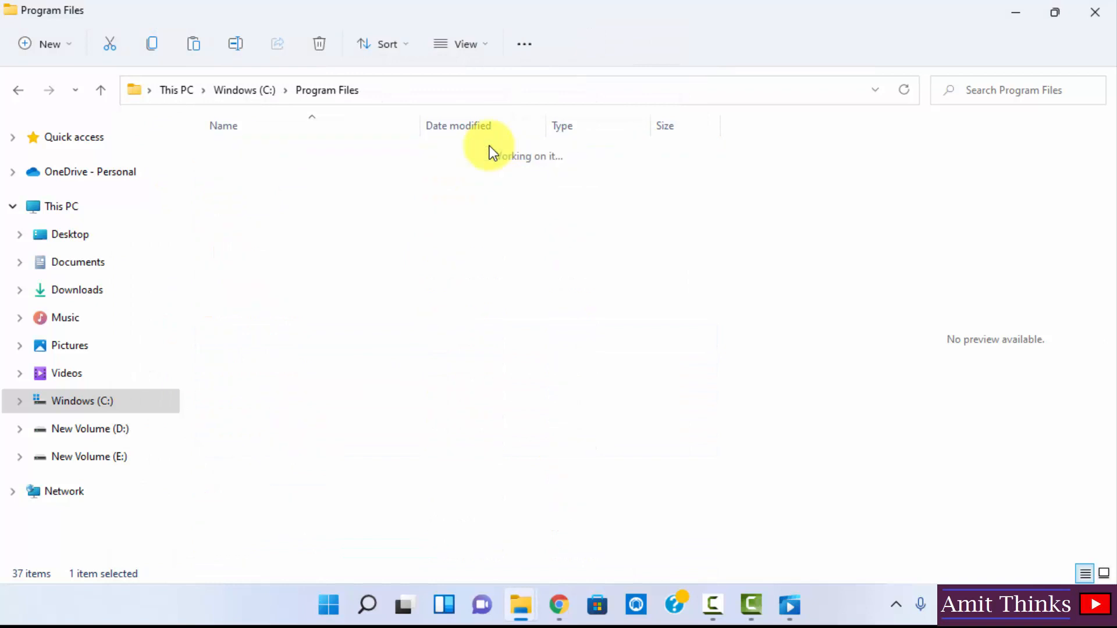
double_click(289, 165)
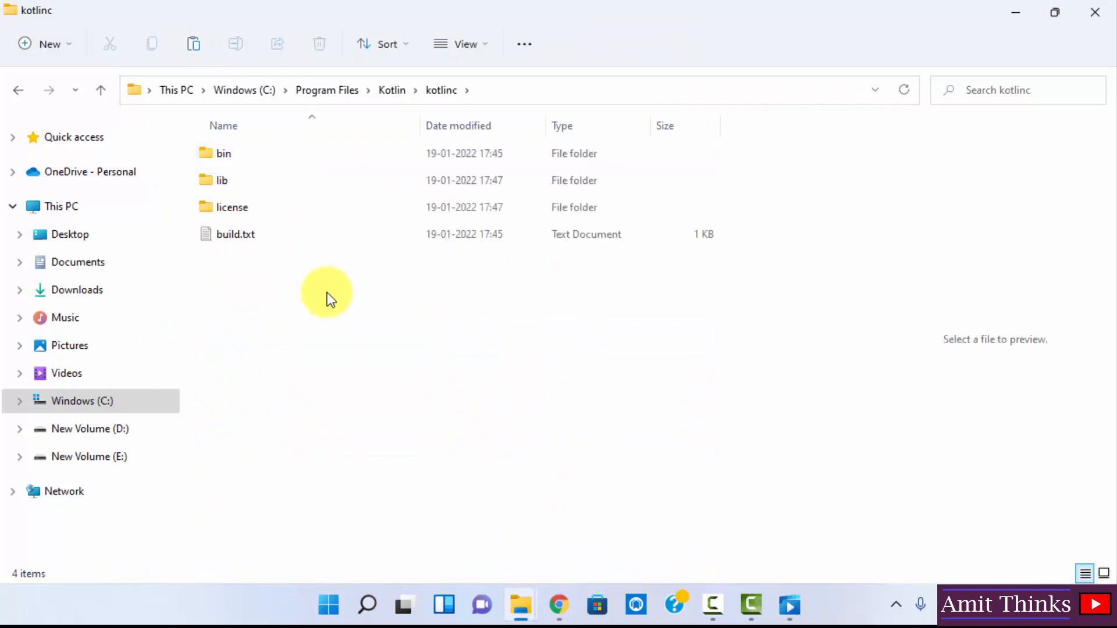
double_click(354, 159)
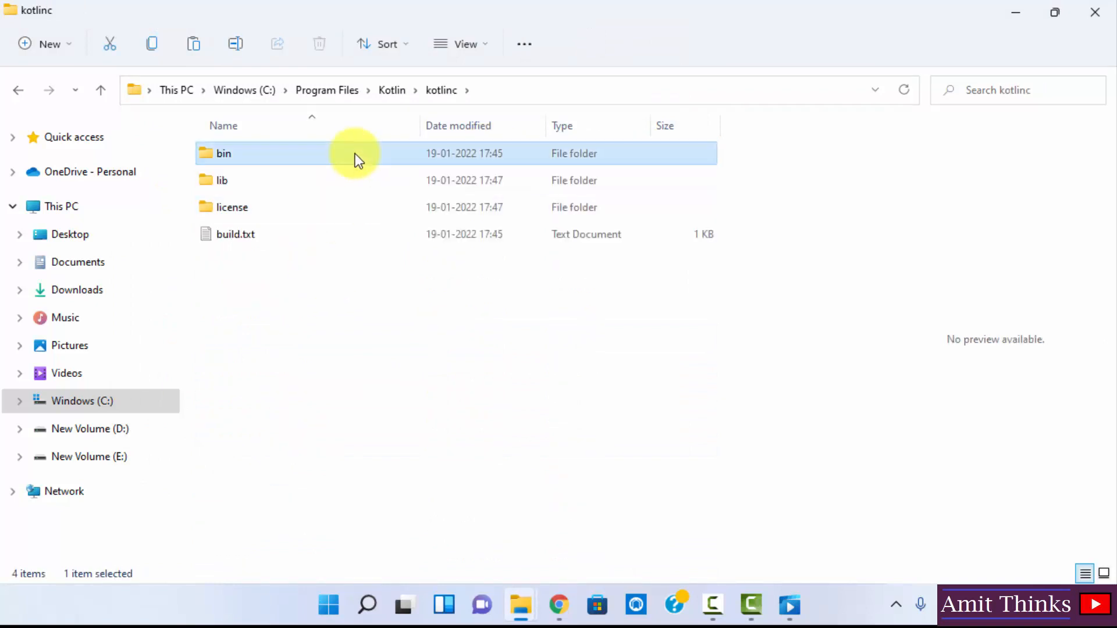
click(556, 87)
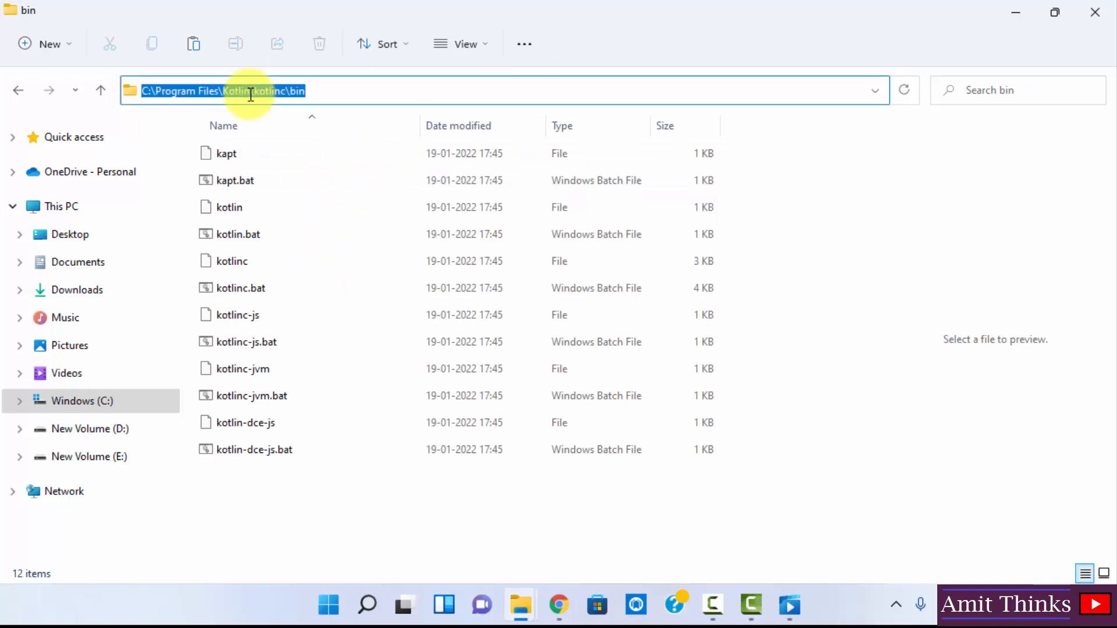
right_click(251, 93)
click(301, 149)
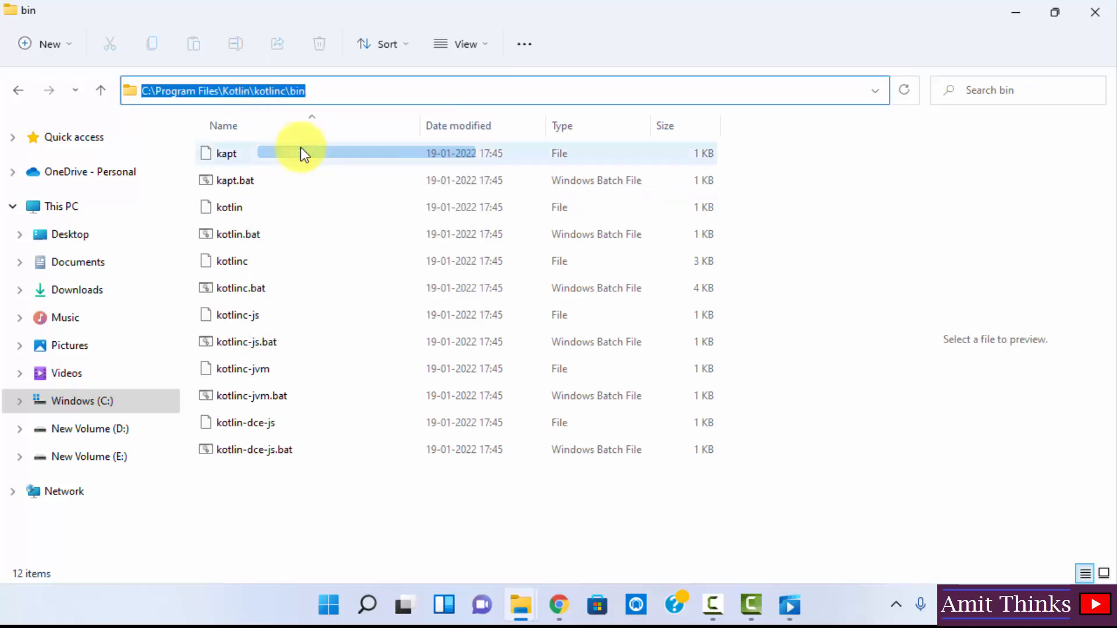
- Minimize the open windows, search Windows for "environment var", and open the Environment Variables dialog from the system properties
click(1014, 13)
click(1015, 12)
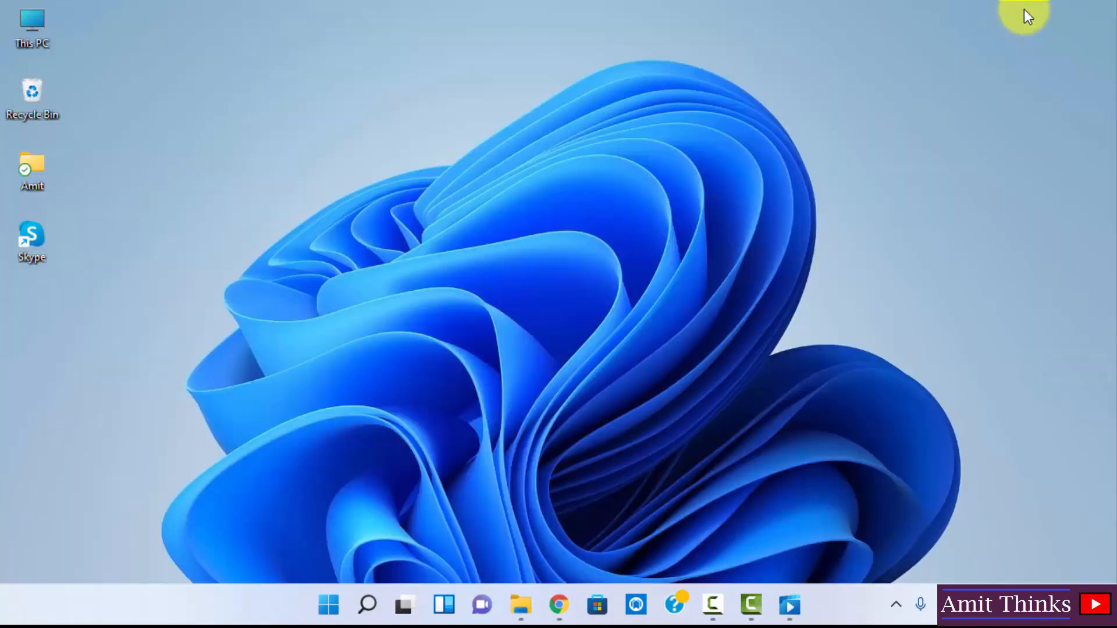
click(354, 600)
text(enviro)
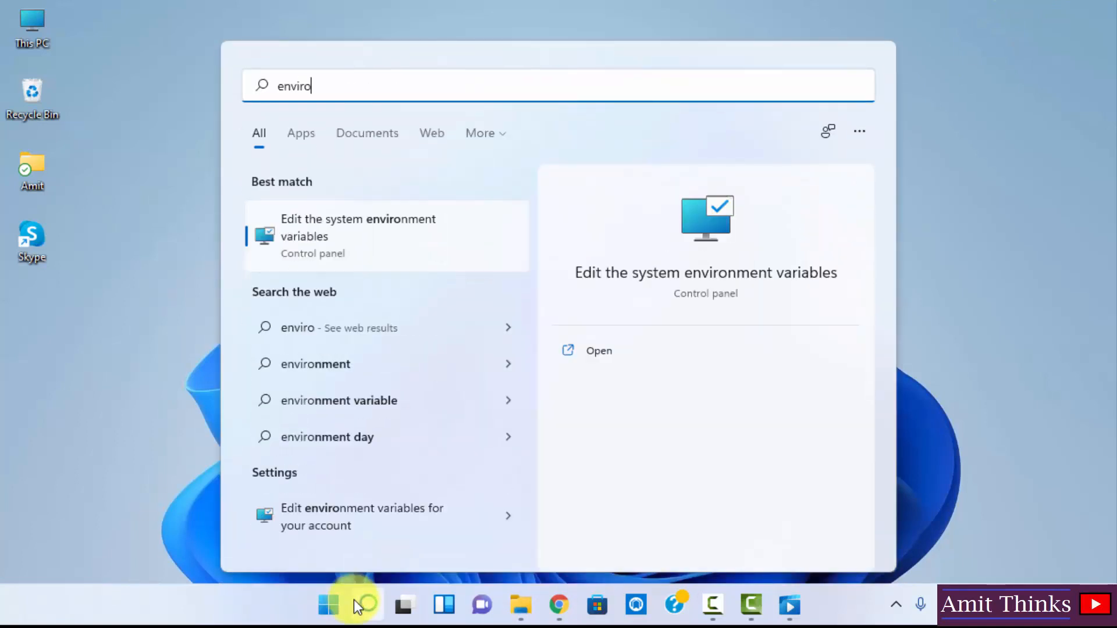
text(nment var)
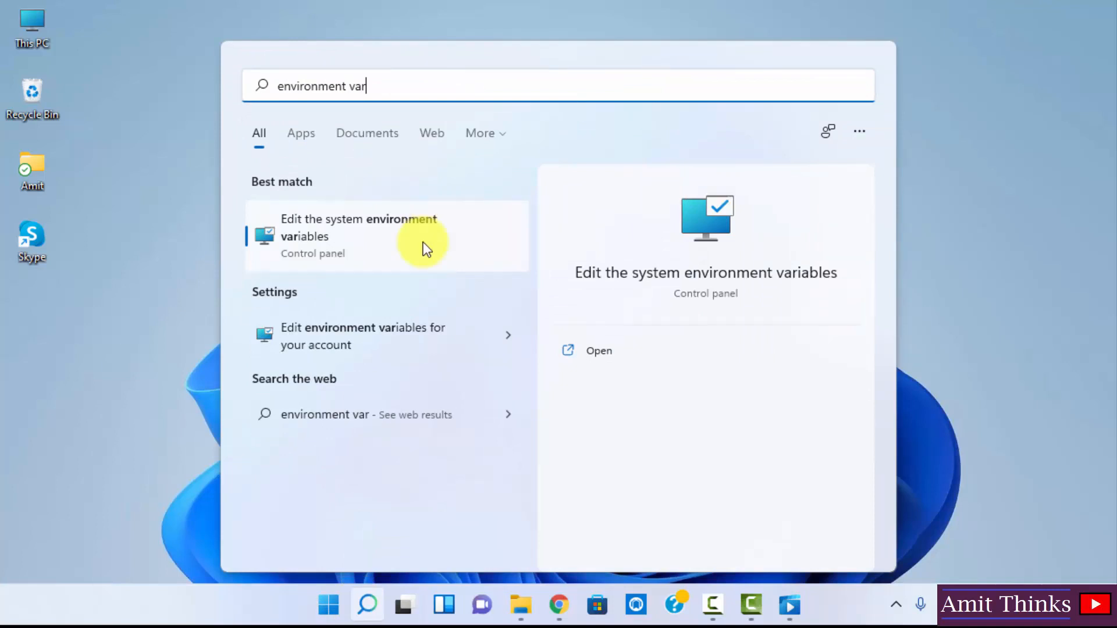
click(624, 350)
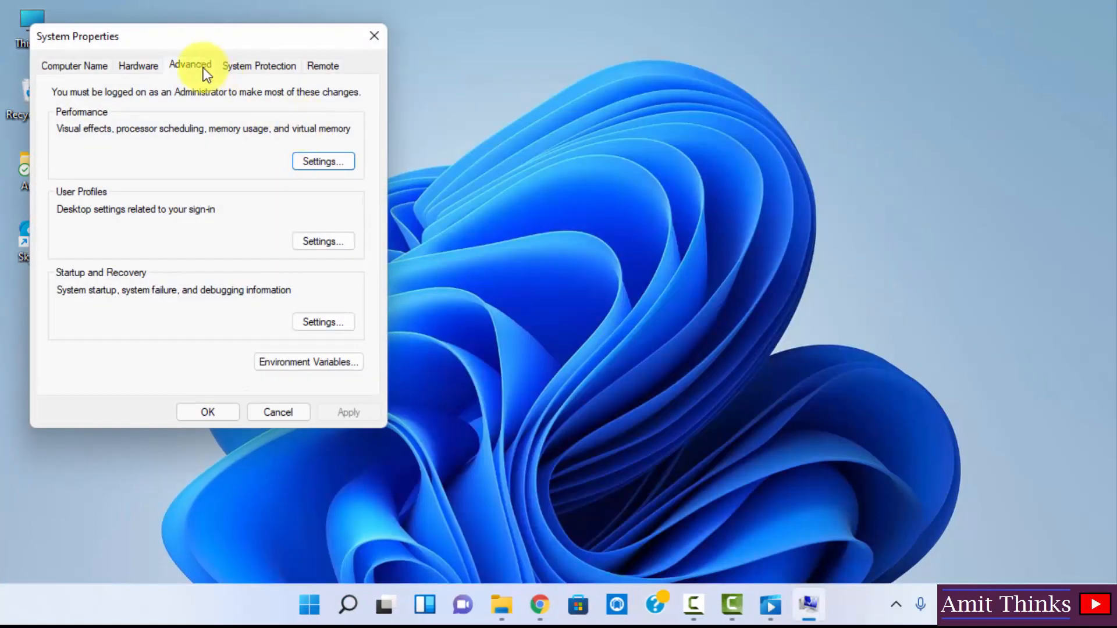
click(345, 367)
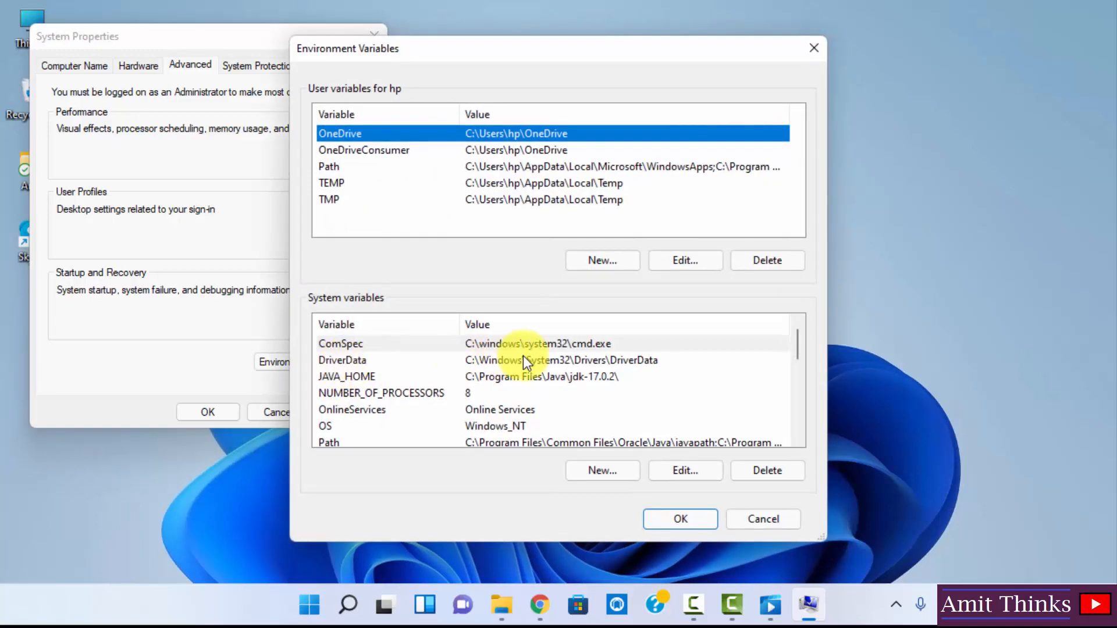
- Open the Path variable under System variables for editing
click(658, 424)
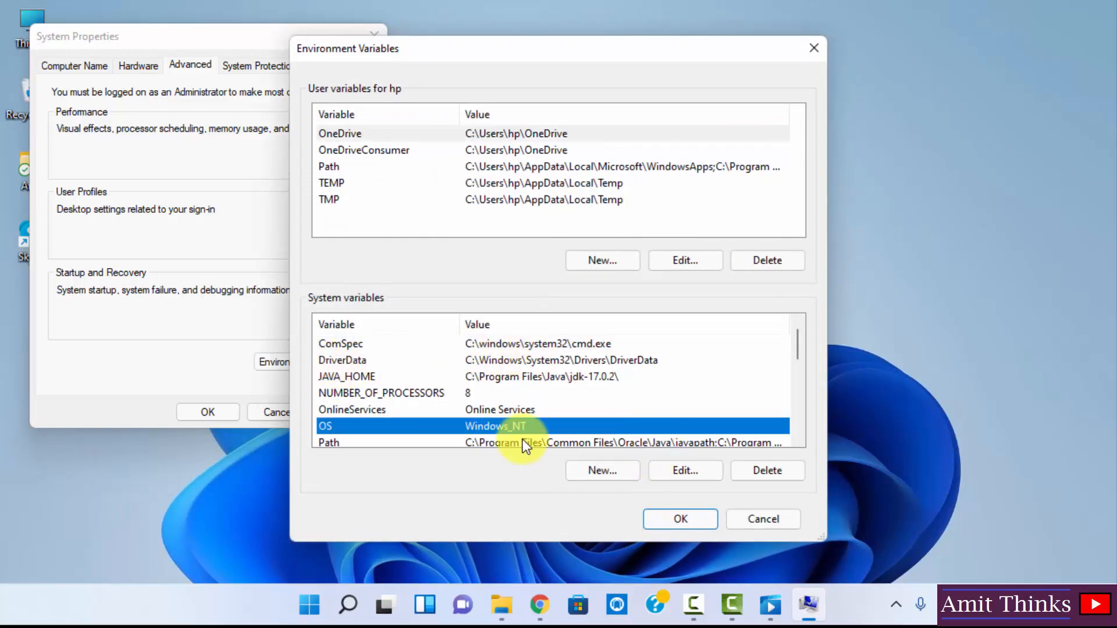
click(801, 441)
click(800, 441)
click(522, 409)
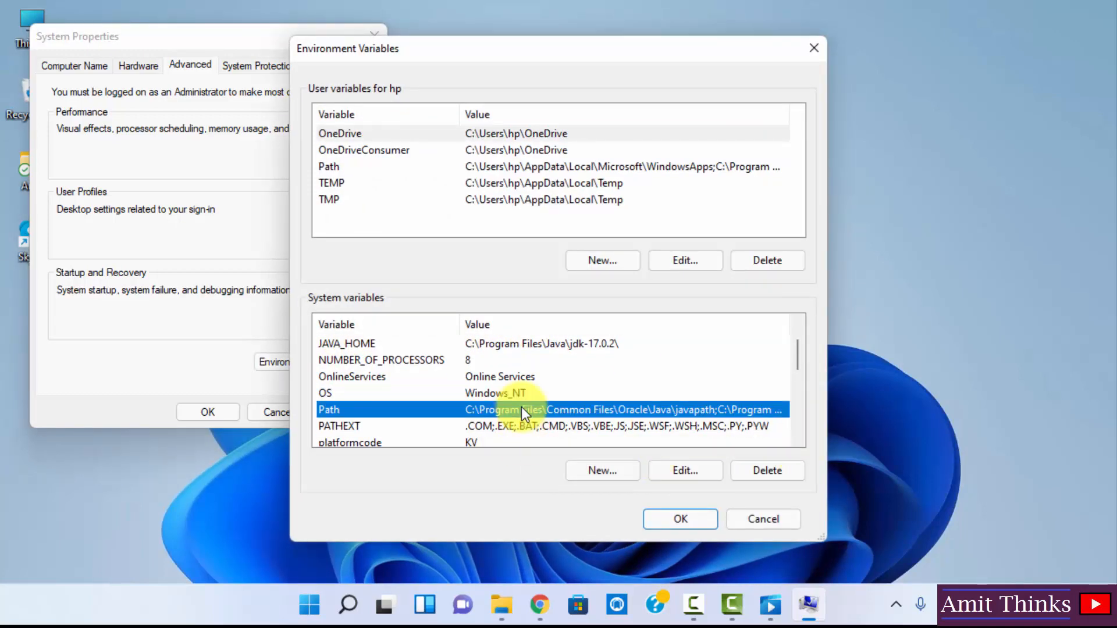
double_click(535, 409)
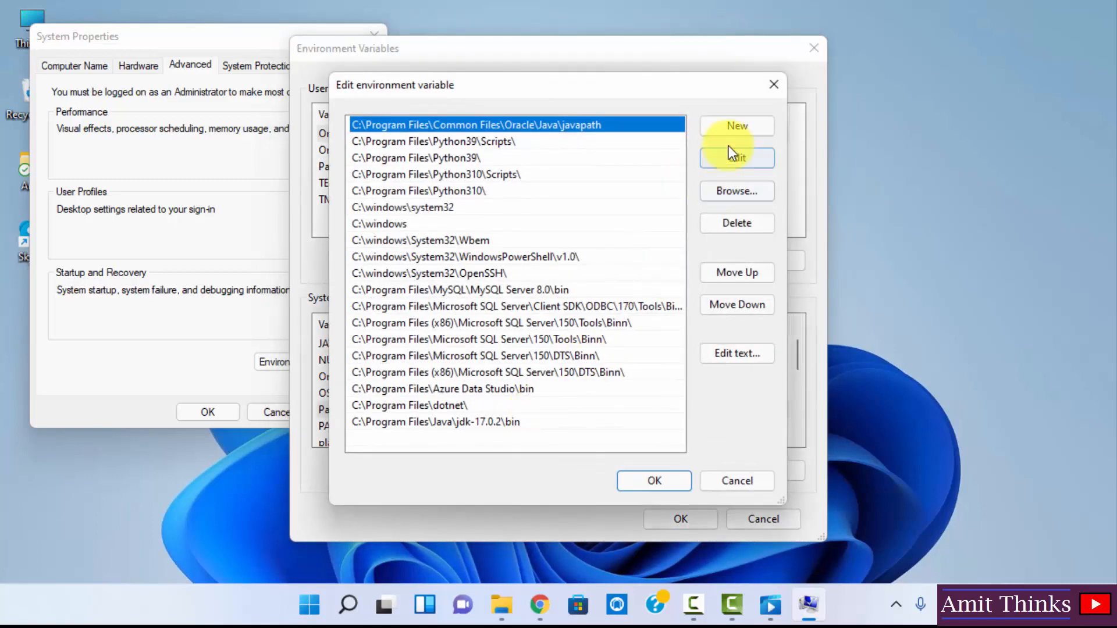
- Add the copied C:\Program Files\Kotlin\kotlinc\bin as a new Path entry and accept the changes in all open dialogs
click(732, 127)
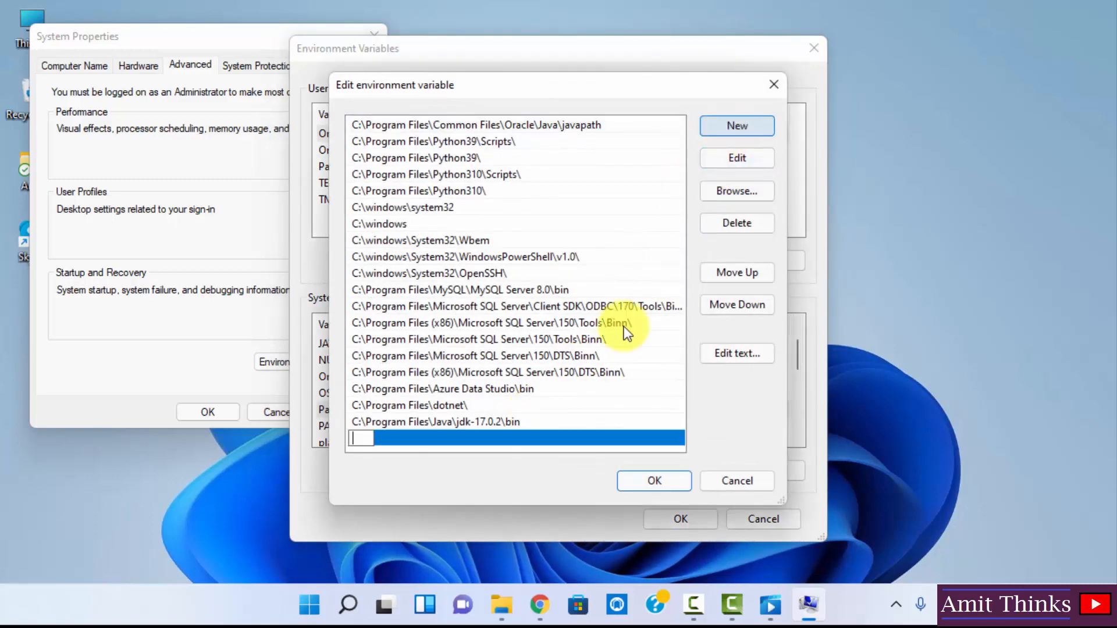
right_click(361, 446)
click(463, 274)
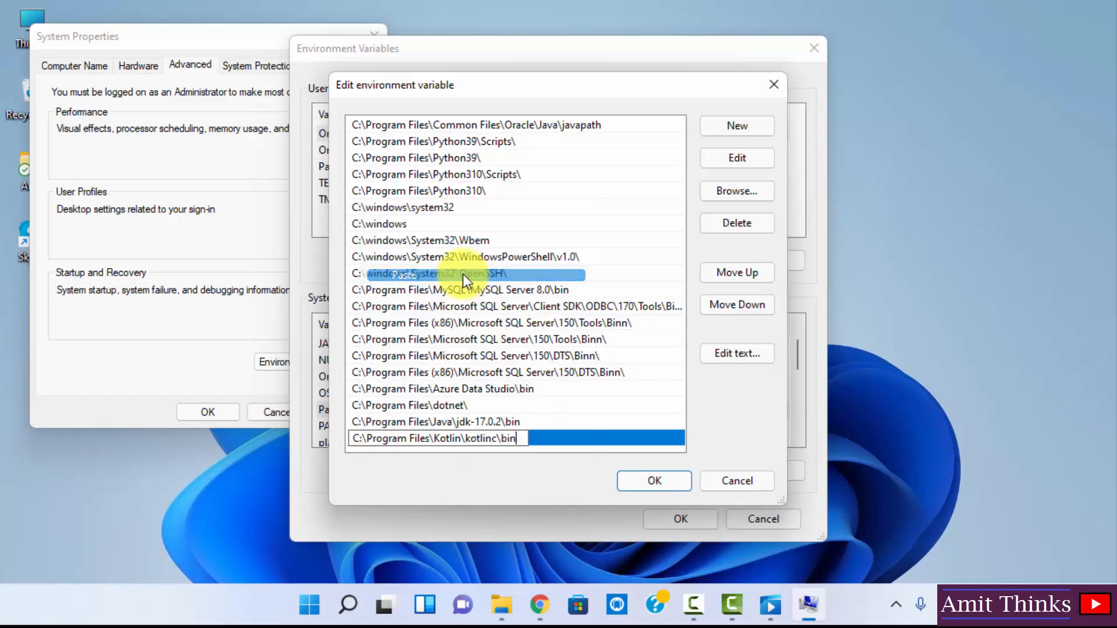
click(648, 475)
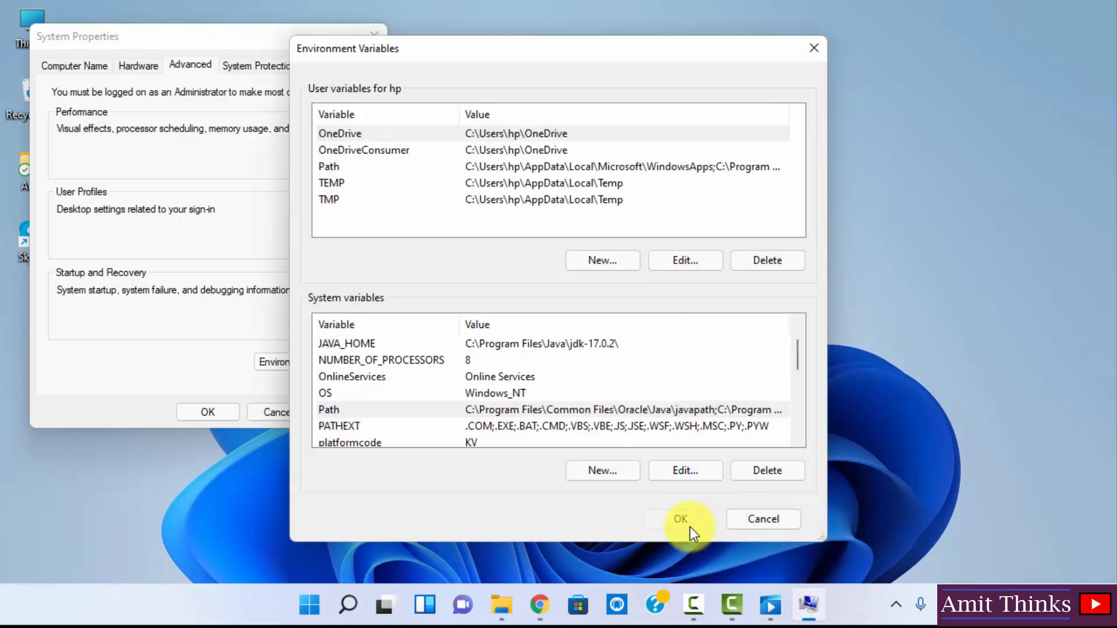
click(690, 528)
click(226, 410)
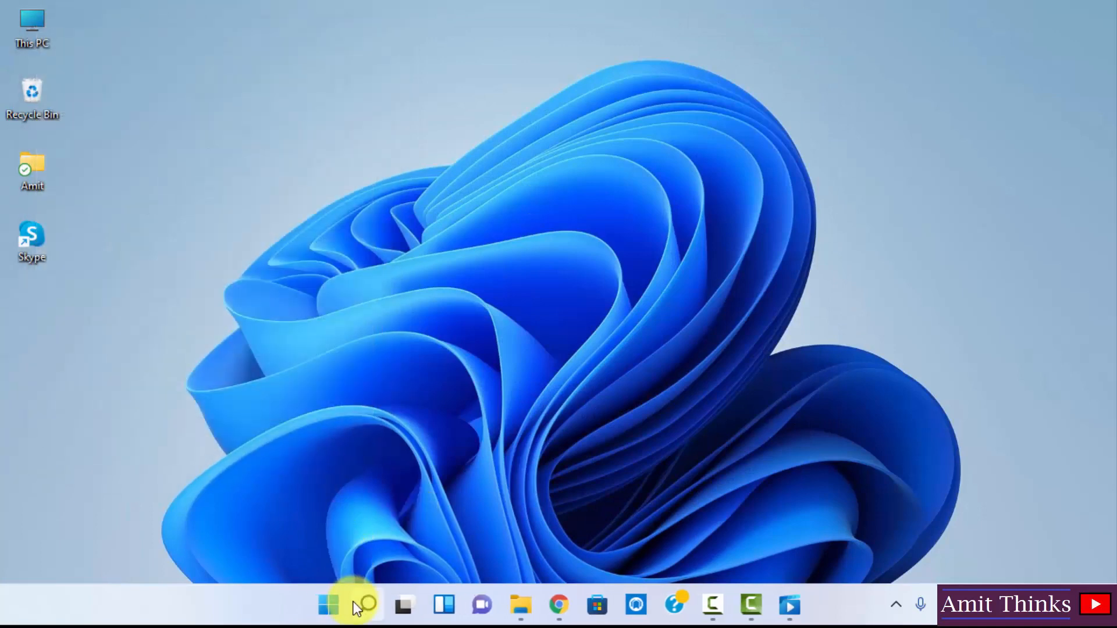
- Search Windows for "cmd", open Command Prompt, and run kotlin -version to check the Kotlin installation
click(367, 609)
text(cmd)
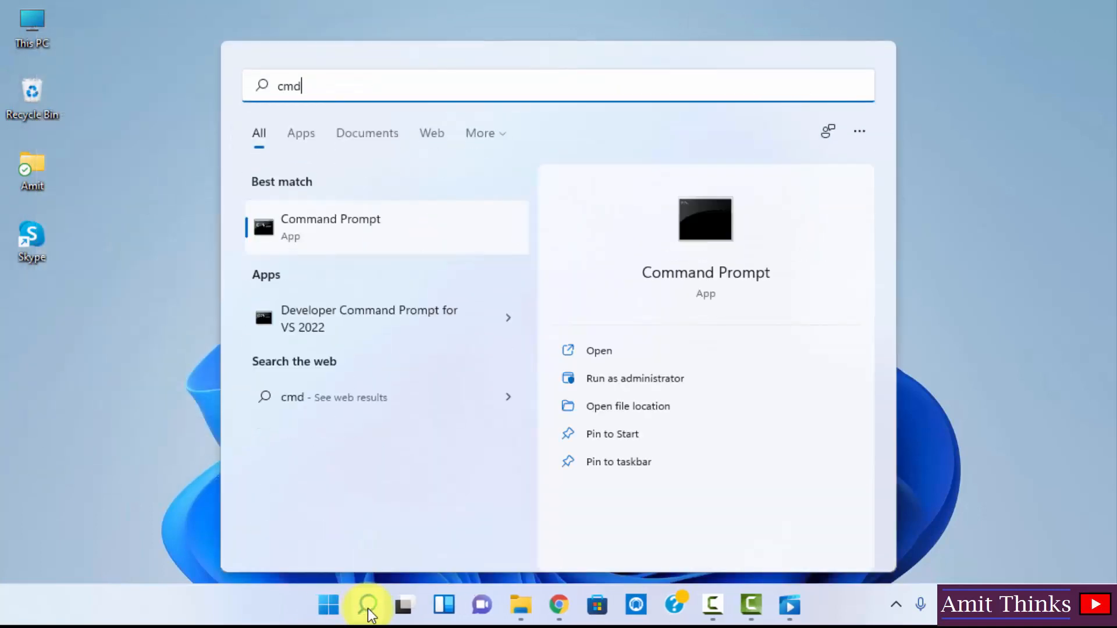
click(659, 352)
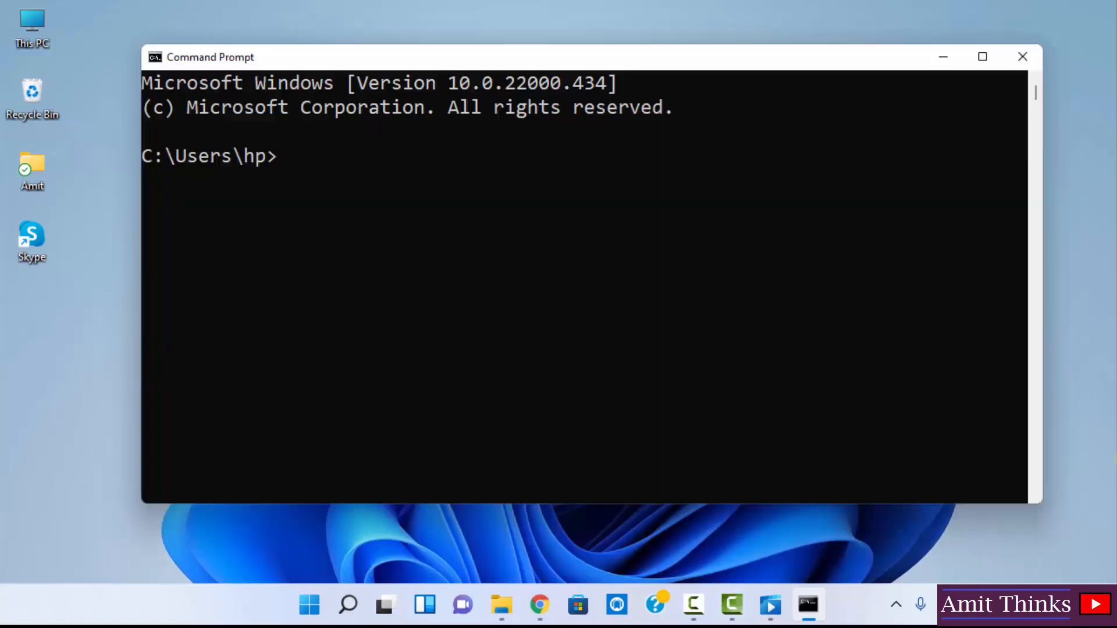
text(kotlin)
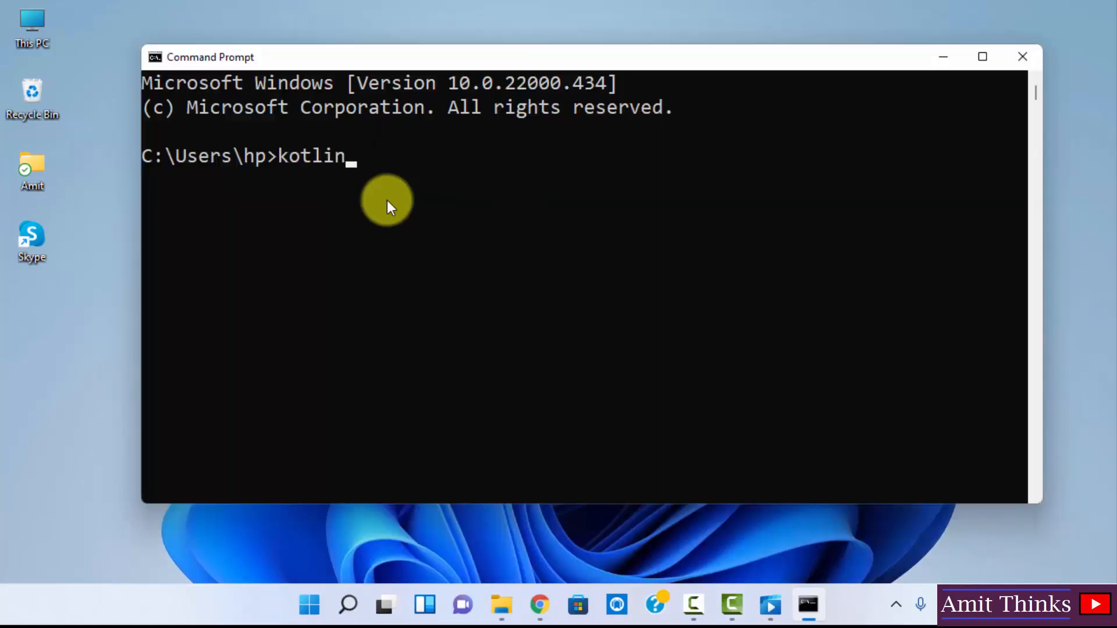
text( -versio)
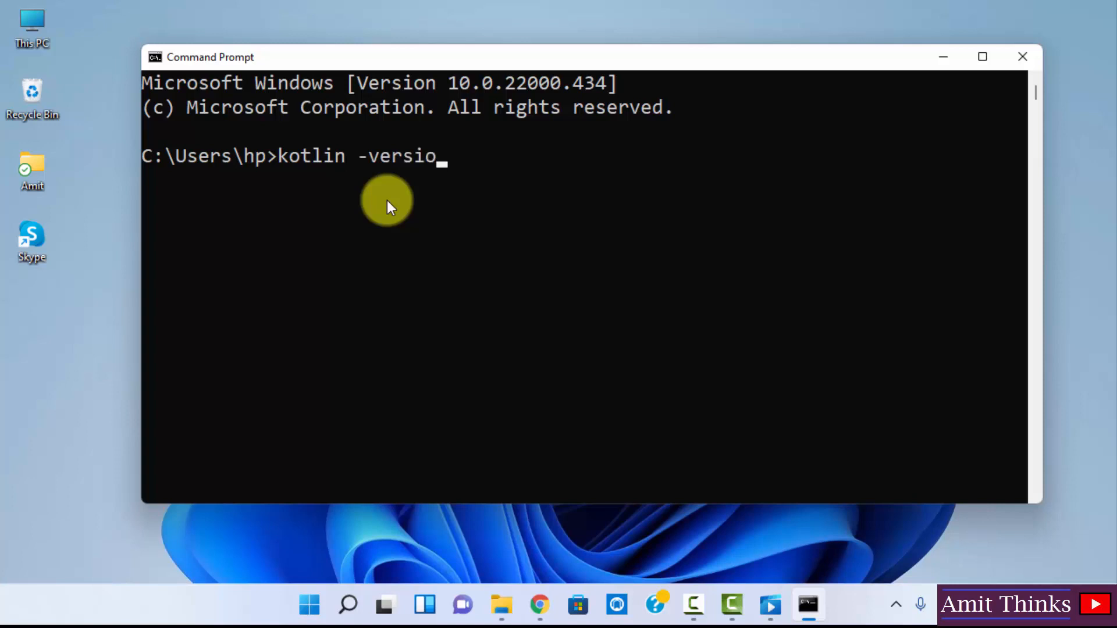
text(n)
key(Return)
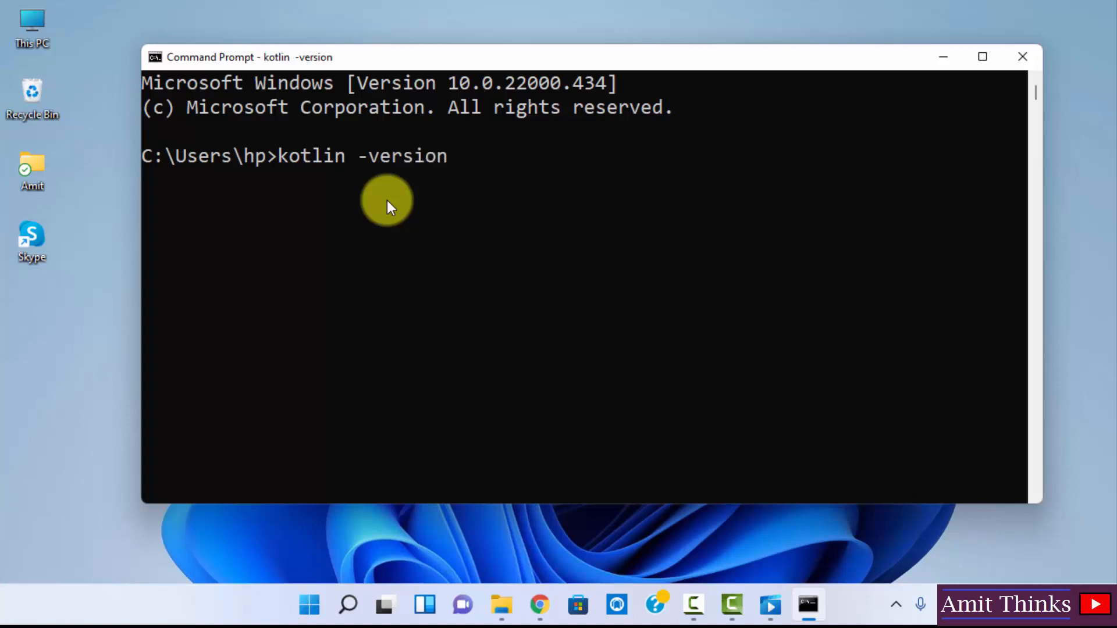